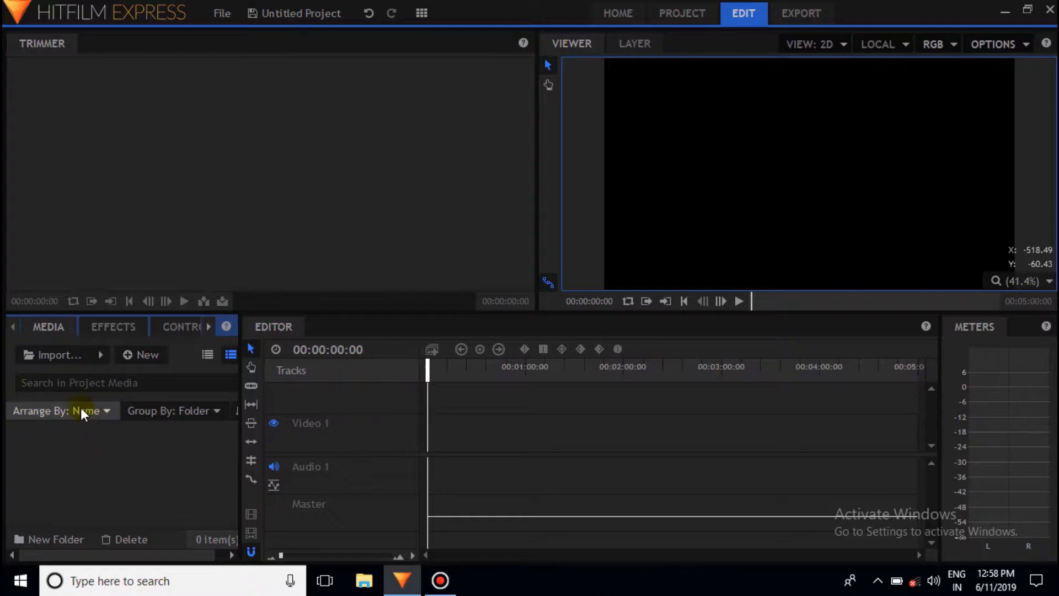
Step: Import the brick wall image pexels-photo-761142 from the flower folder into the project media
left_click(69, 354)
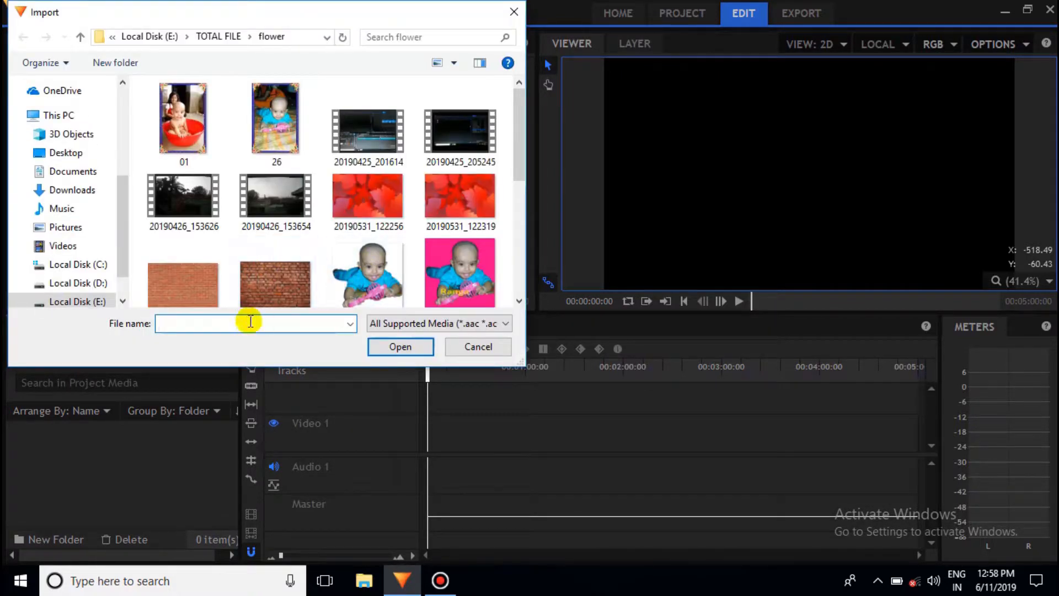
left_click(269, 287)
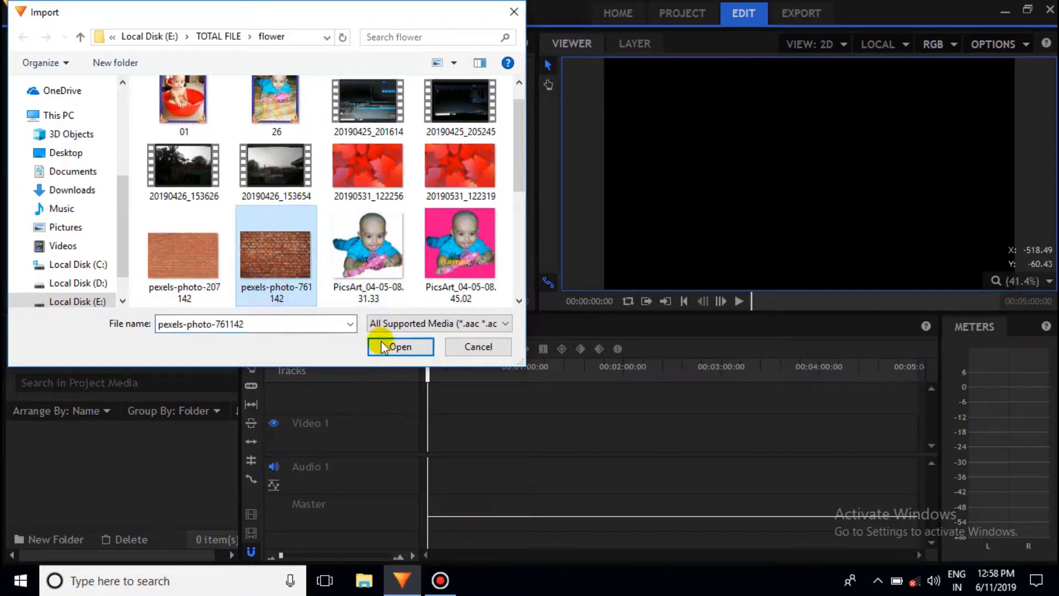
left_click(397, 349)
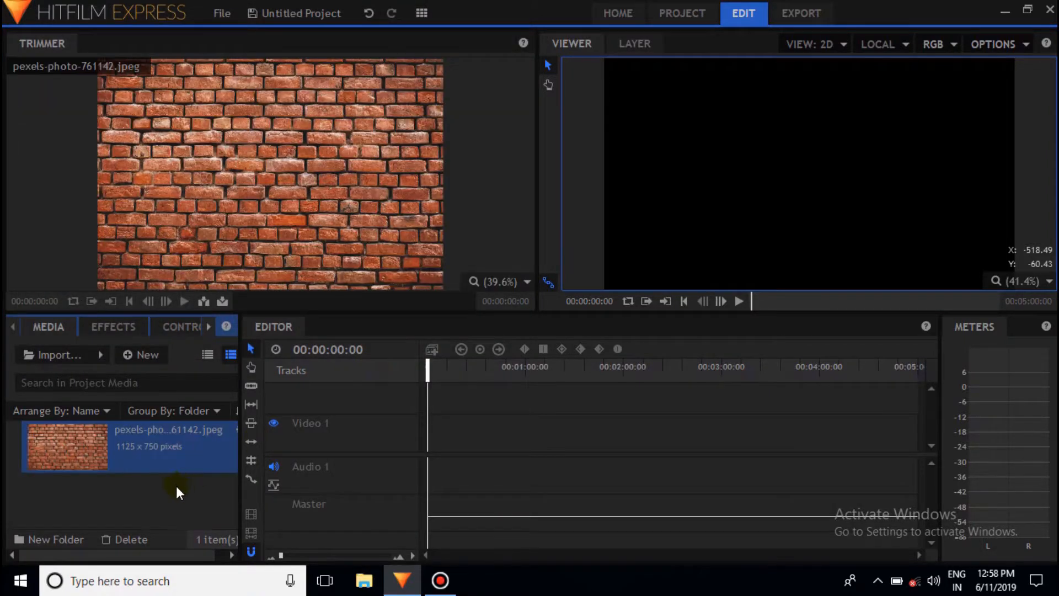
Step: Make a composite shot from the imported brick image with a duration of 6 seconds
right_click(167, 437)
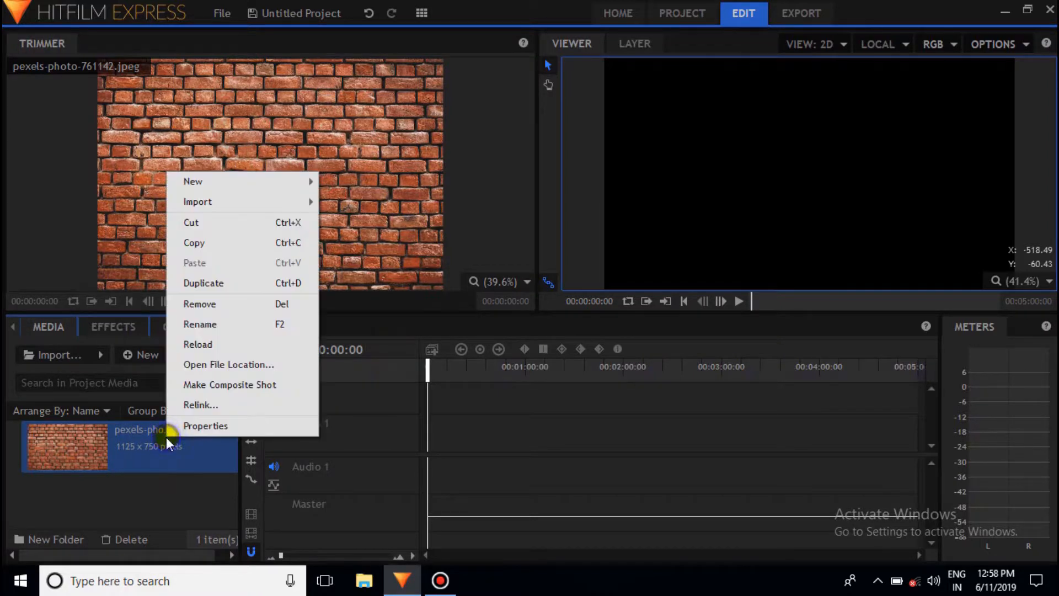
left_click(203, 384)
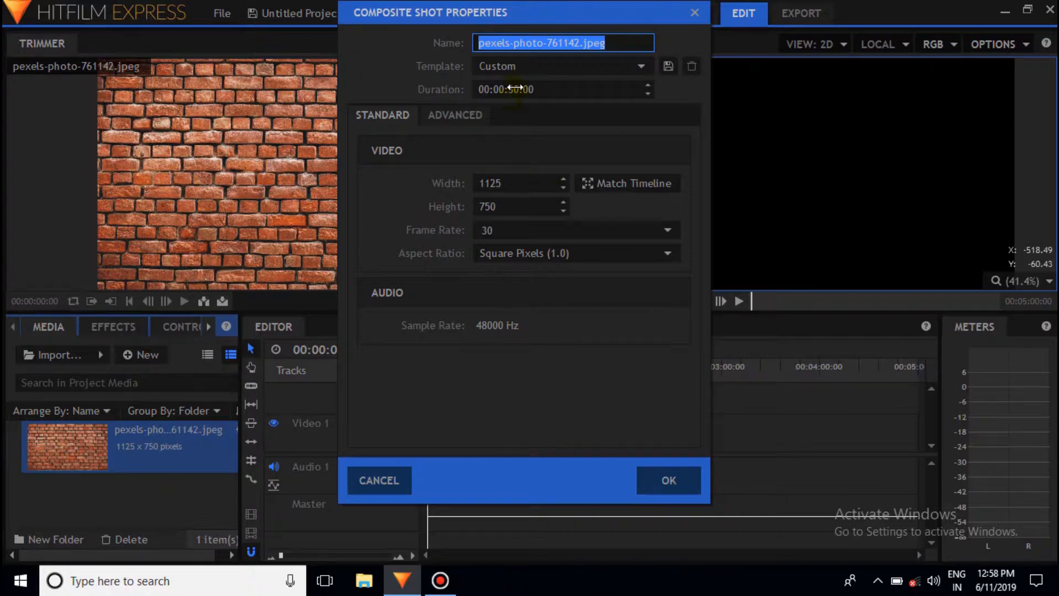
left_click(516, 89)
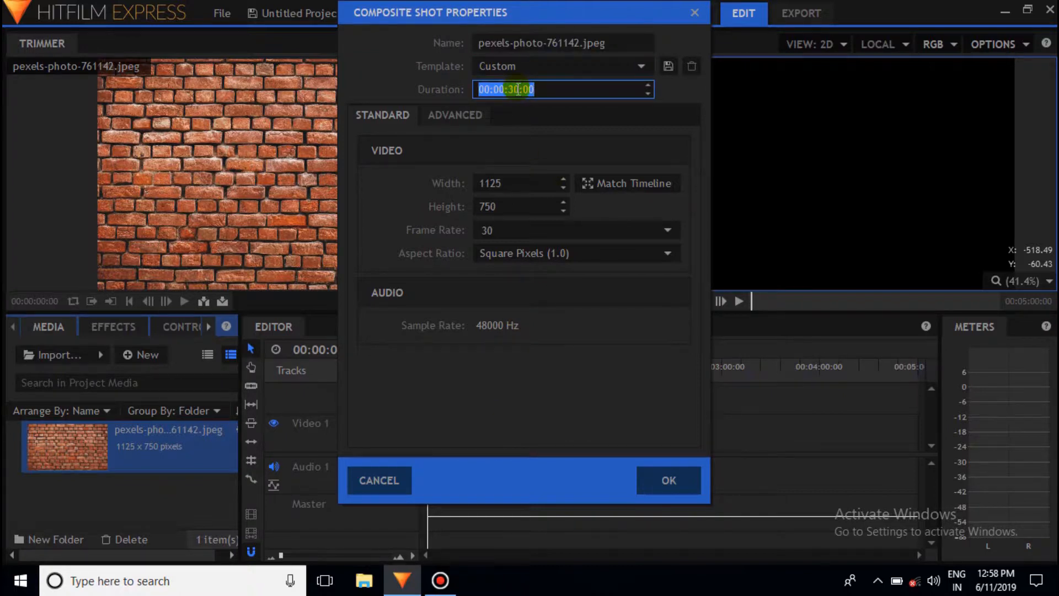
left_click(518, 89)
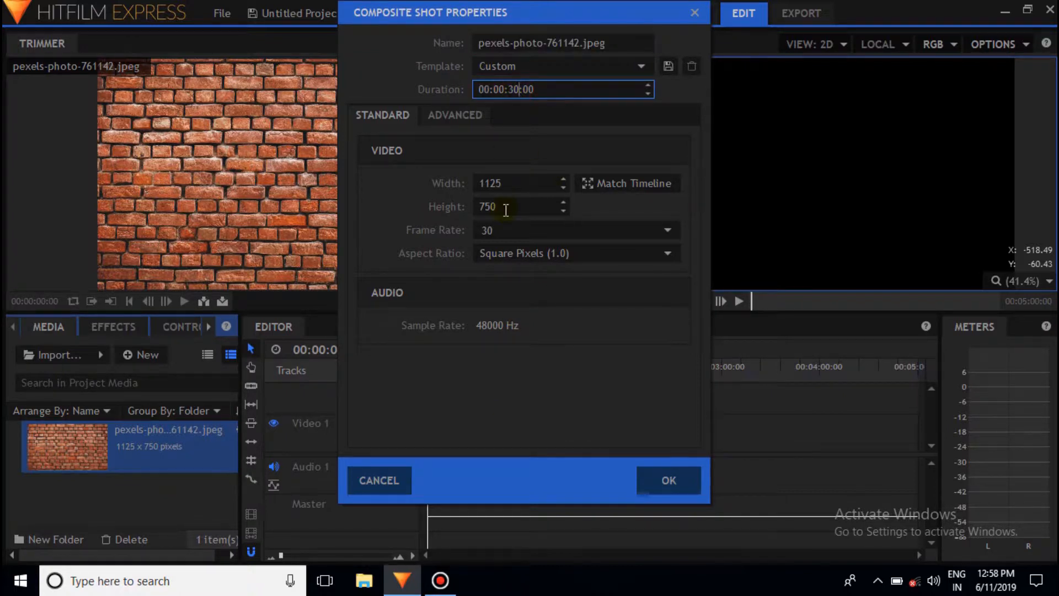
key("BackSpace")
key("BackSpace")
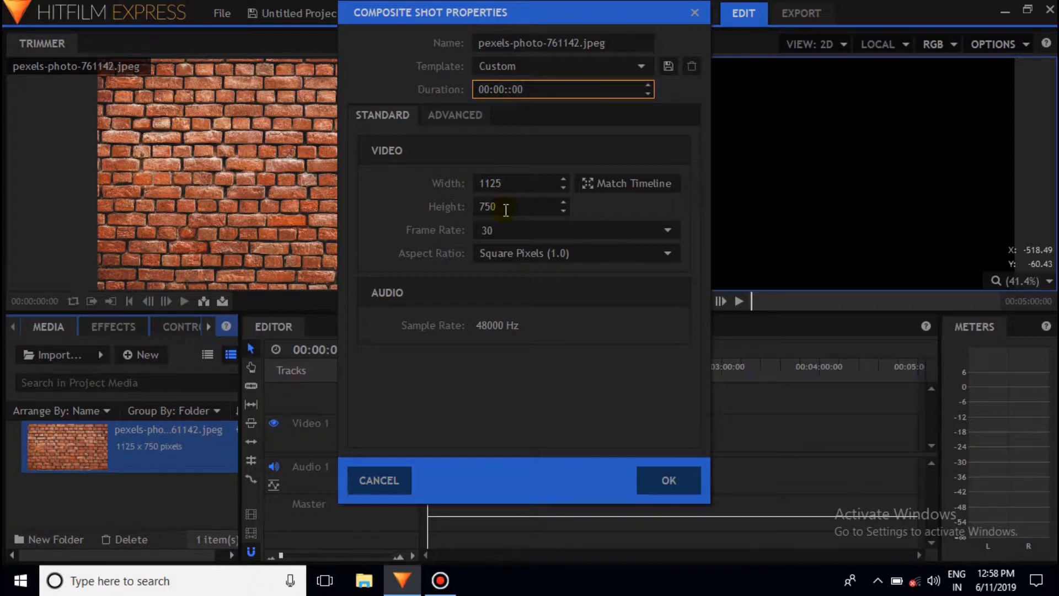
type("6")
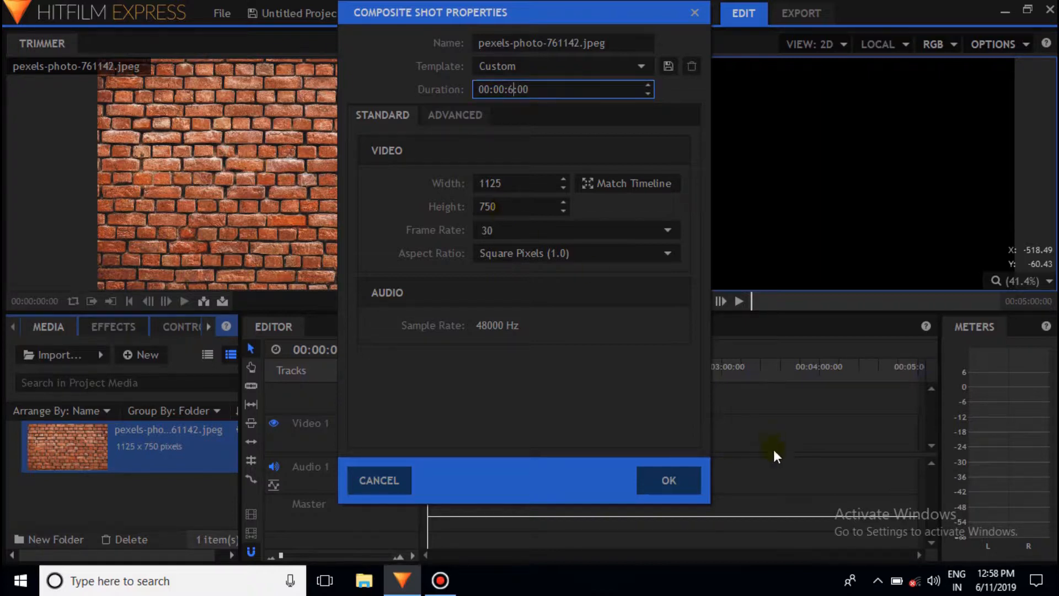
left_click(686, 476)
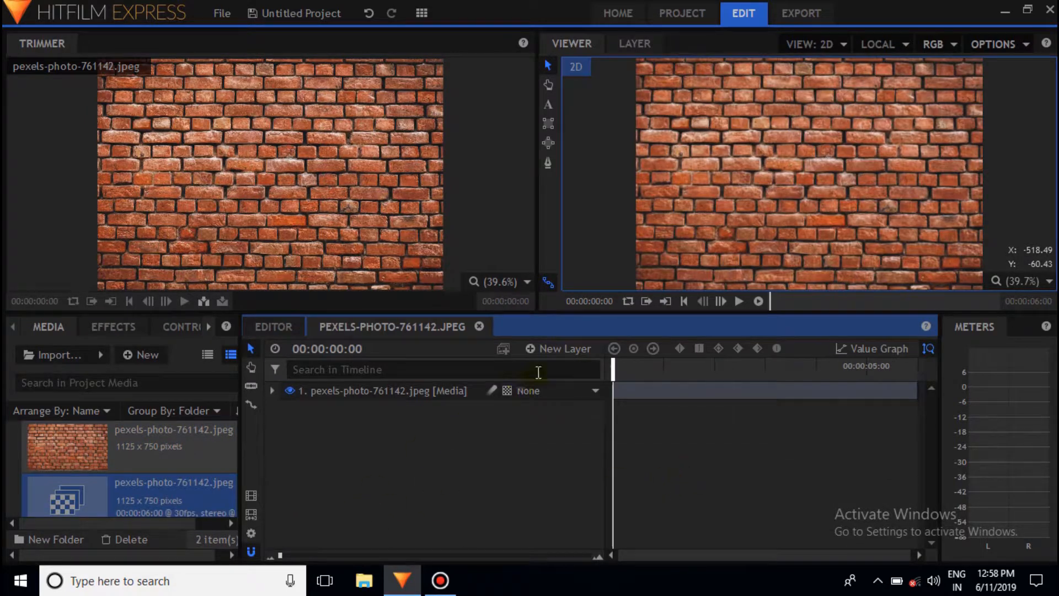
Step: Add a text layer with a width of 800 to the brick image composite shot
left_click(283, 327)
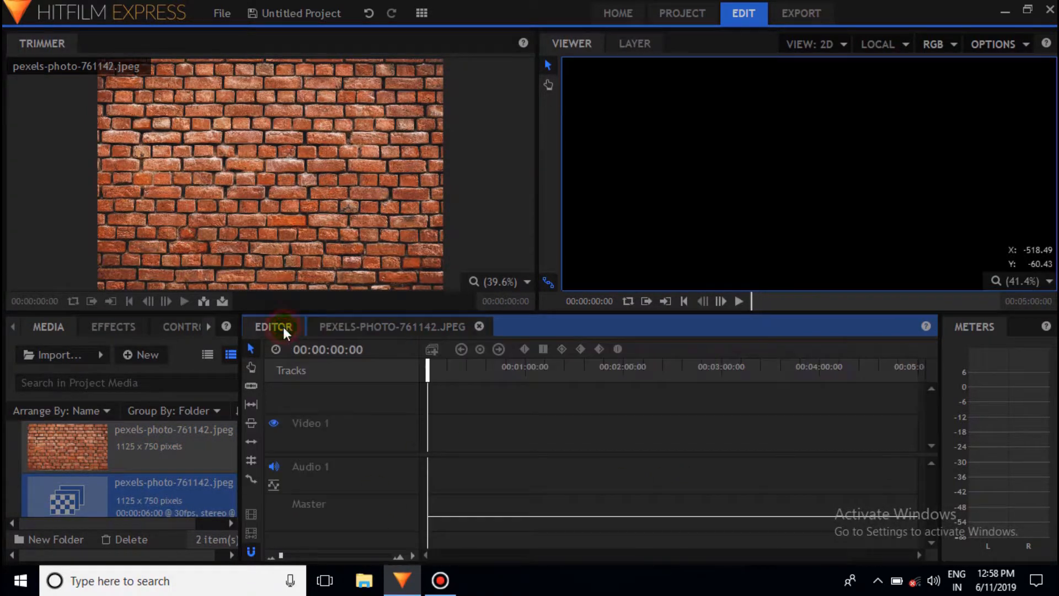
left_click(369, 324)
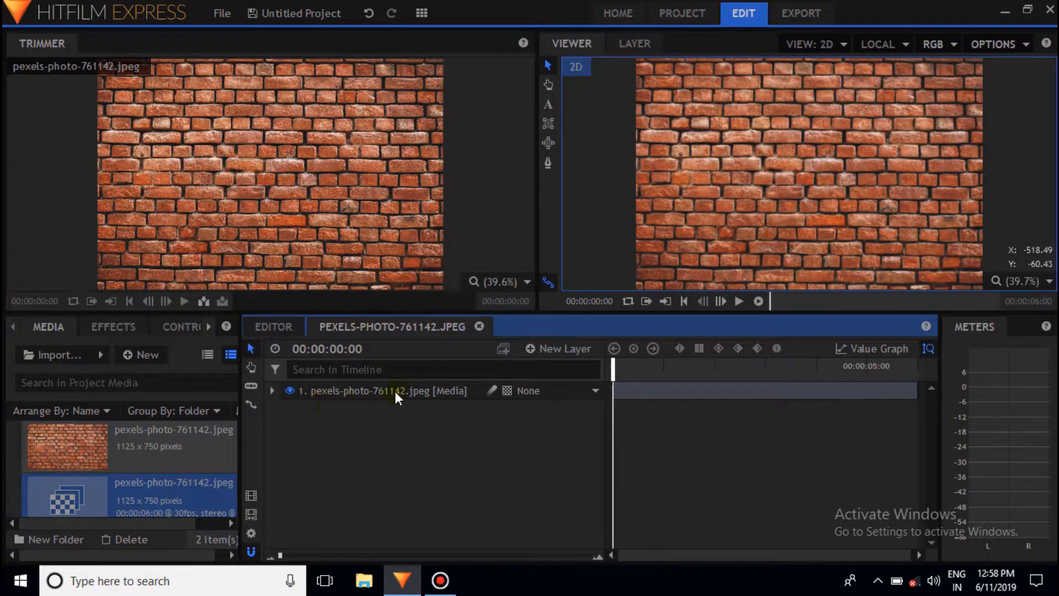
left_click(529, 350)
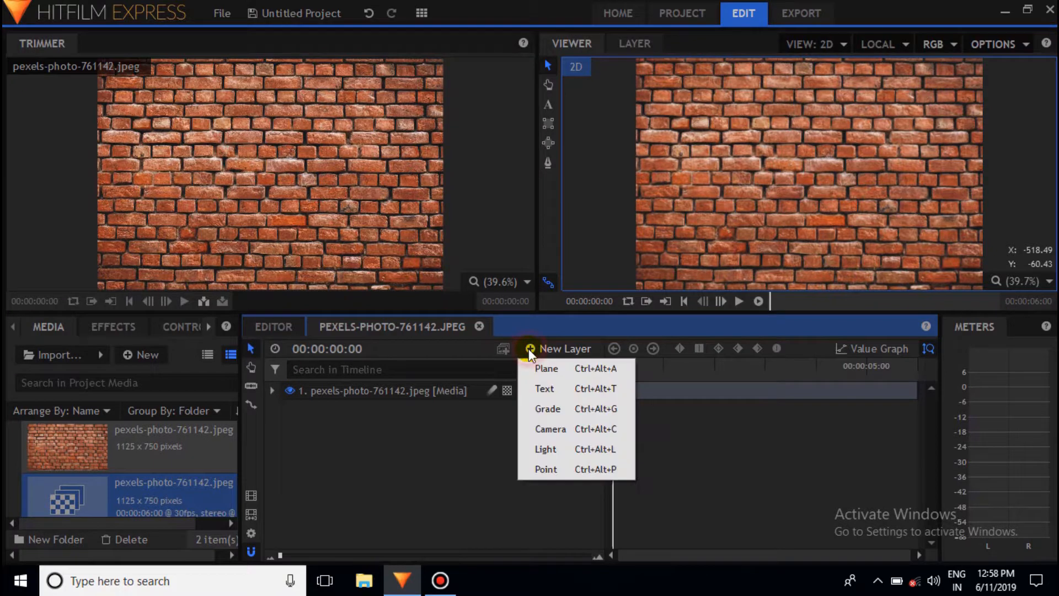
left_click(553, 390)
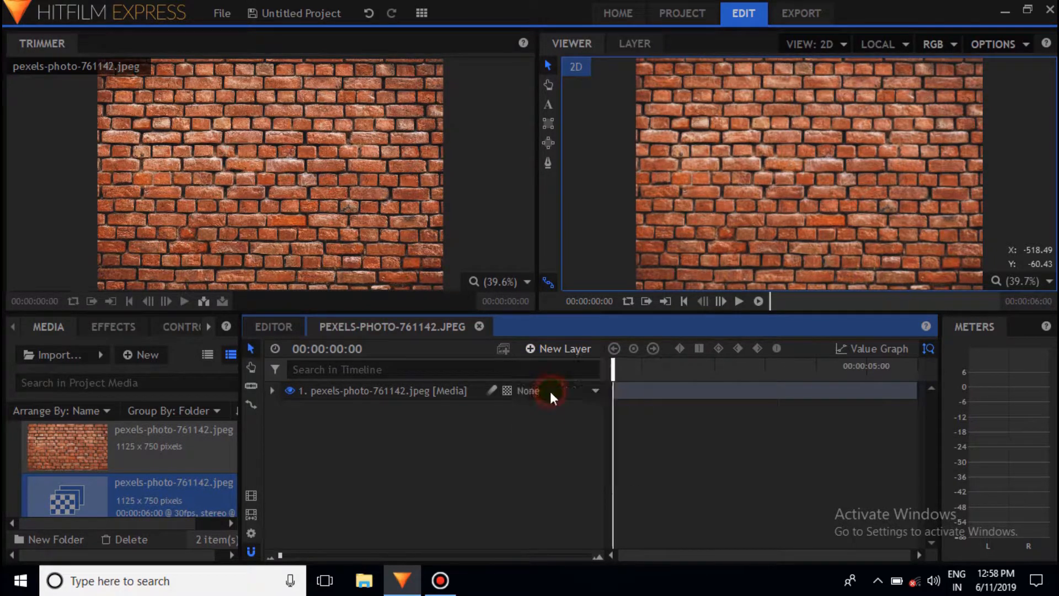
left_click(526, 246)
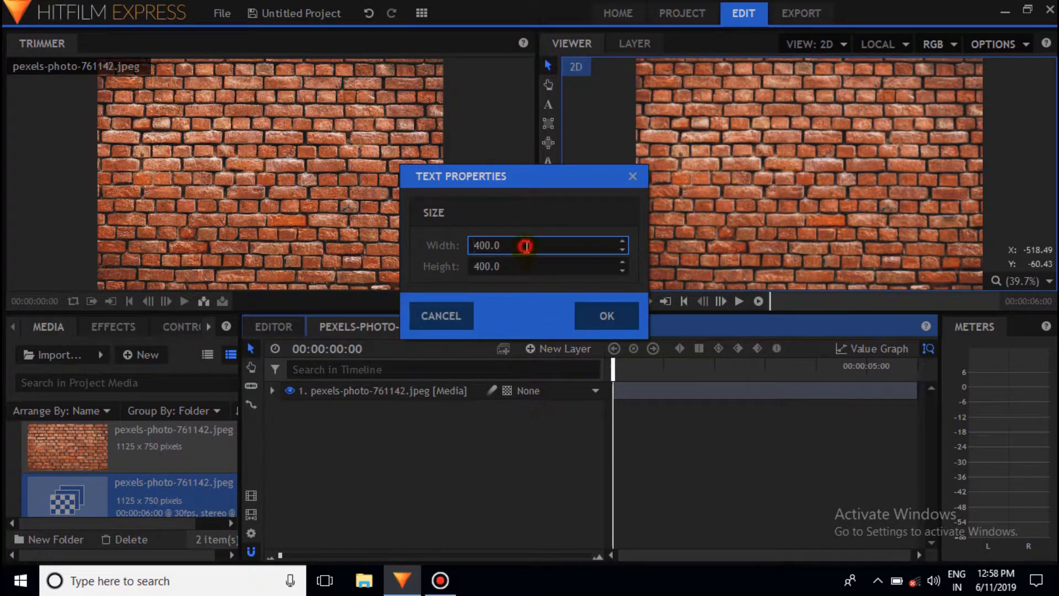
key("BackSpace")
key("BackSpace")
key("BackSpace")
key("BackSpace")
key("BackSpace")
type("800")
key("Return")
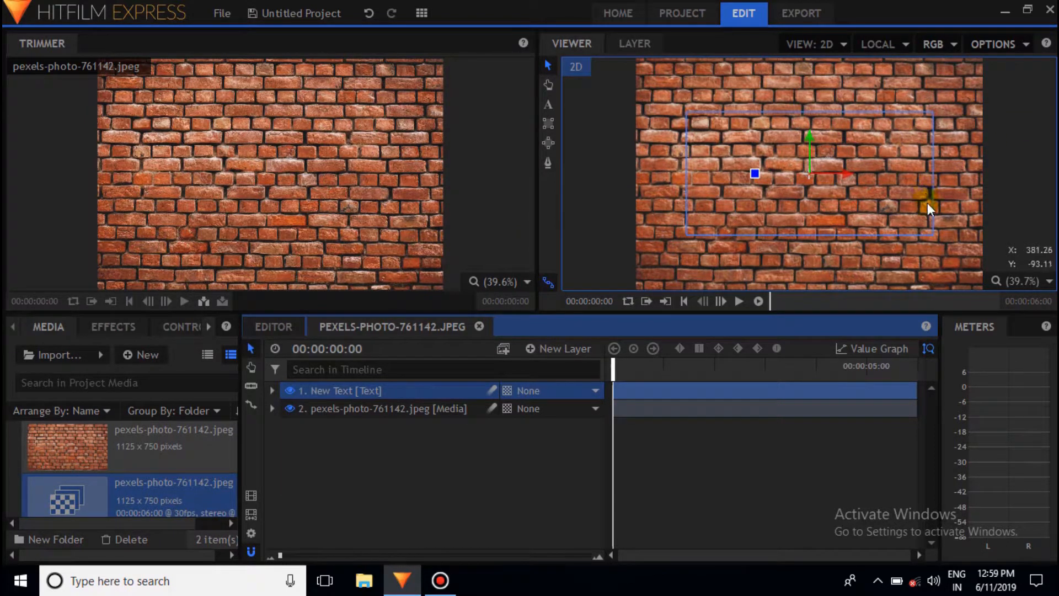
Step: Enter a person's first name as the text inside the new text layer's box
left_click(548, 105)
left_click(740, 150)
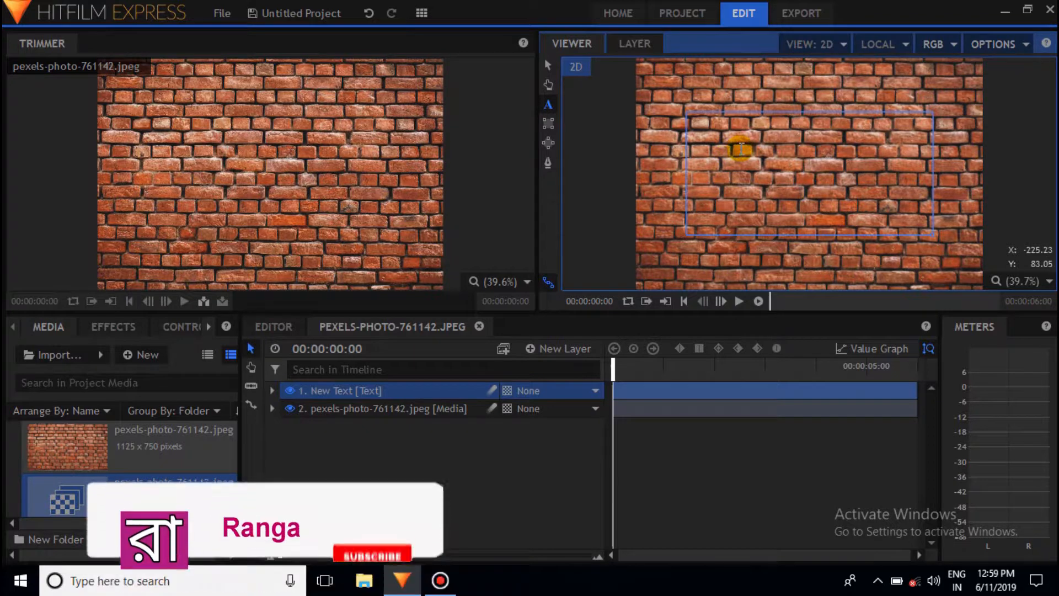
type("Suman")
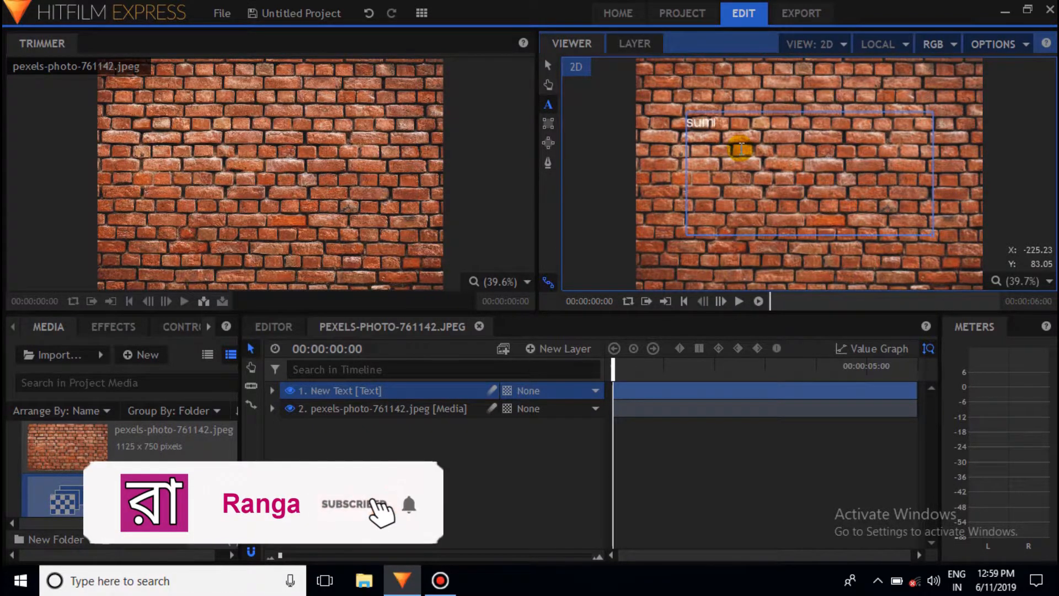
type("tal")
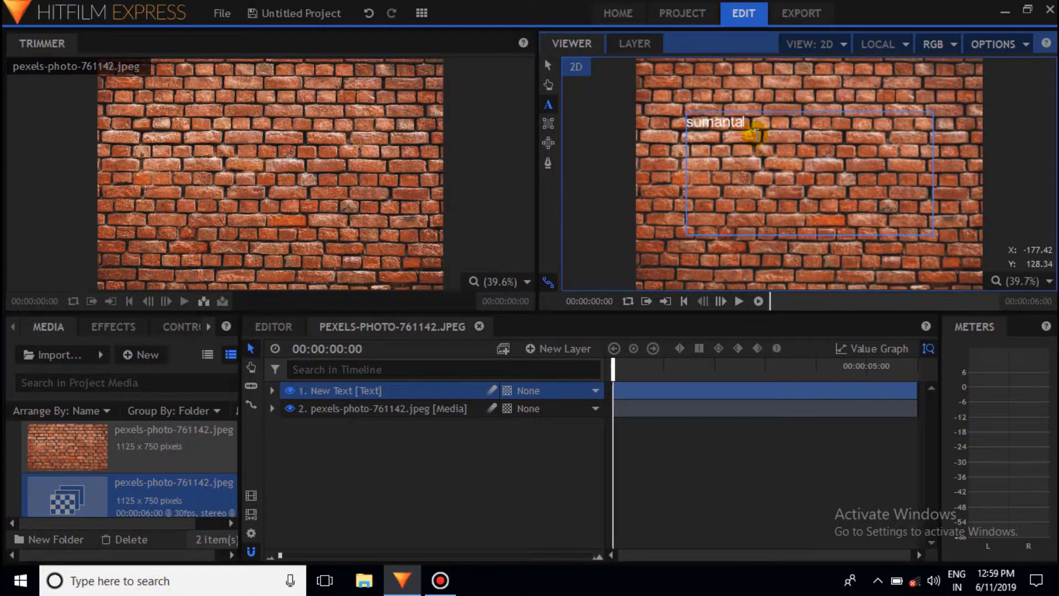
key("BackSpace")
Step: Format the whole name at size 150 in the Copperplate Gothic Bold font
left_click_drag(746, 120, 656, 126)
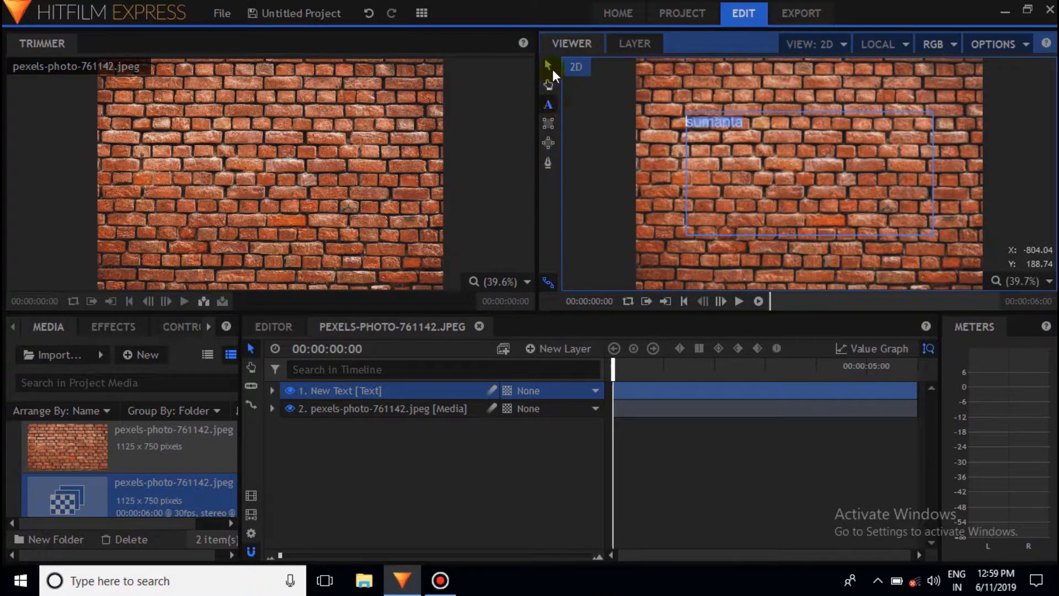
left_click(209, 327)
left_click(209, 327)
left_click(180, 329)
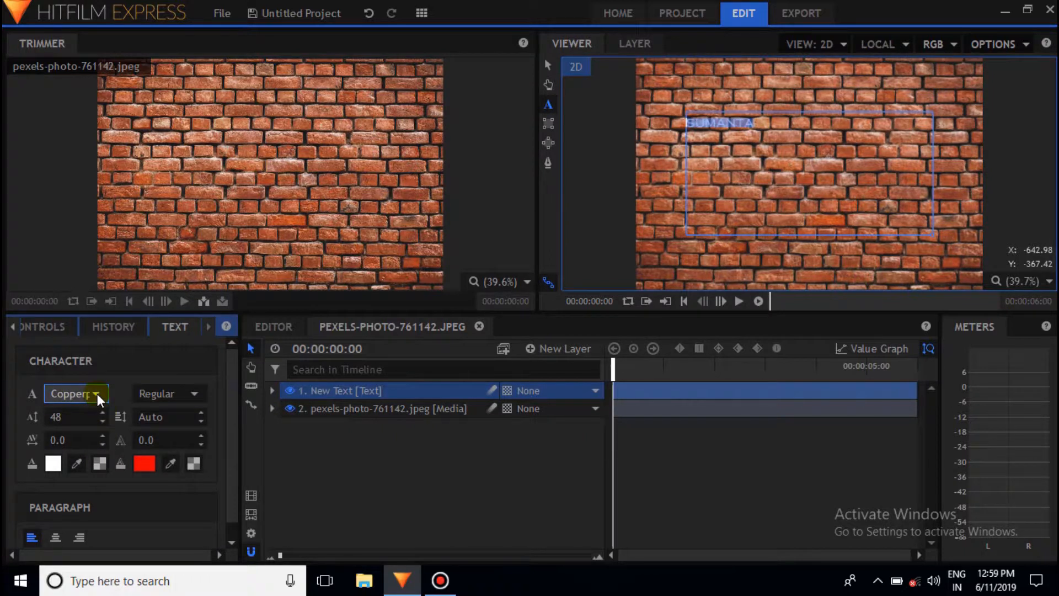
left_click(99, 424)
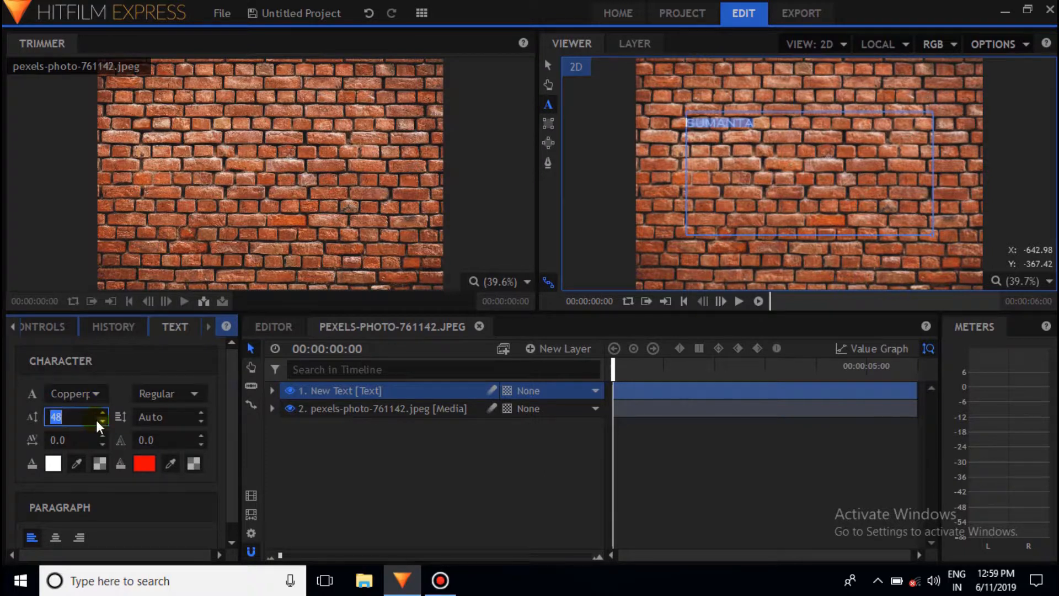
type("150")
key("Return")
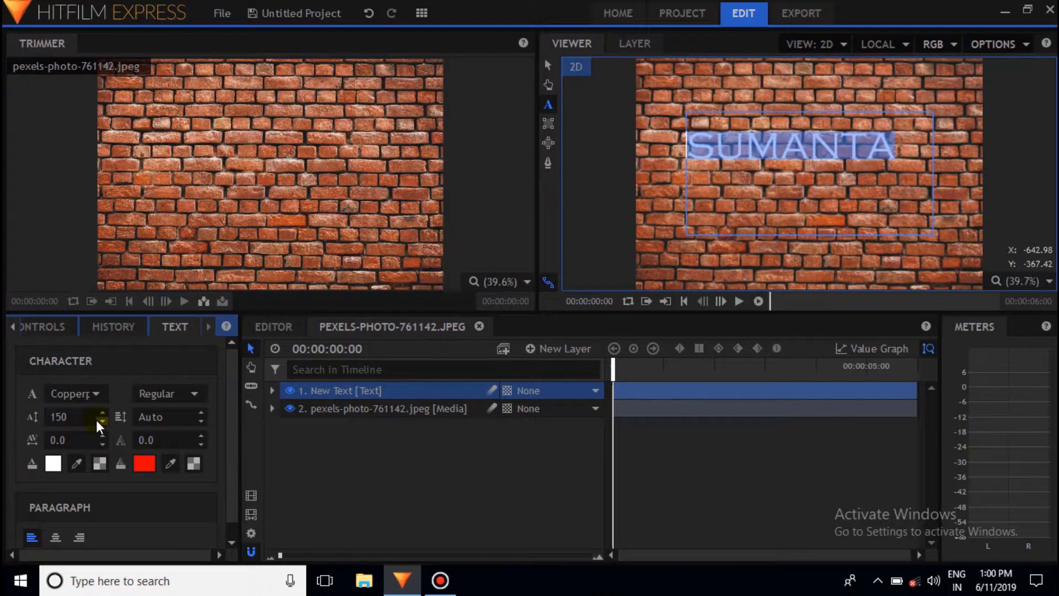
left_click(89, 393)
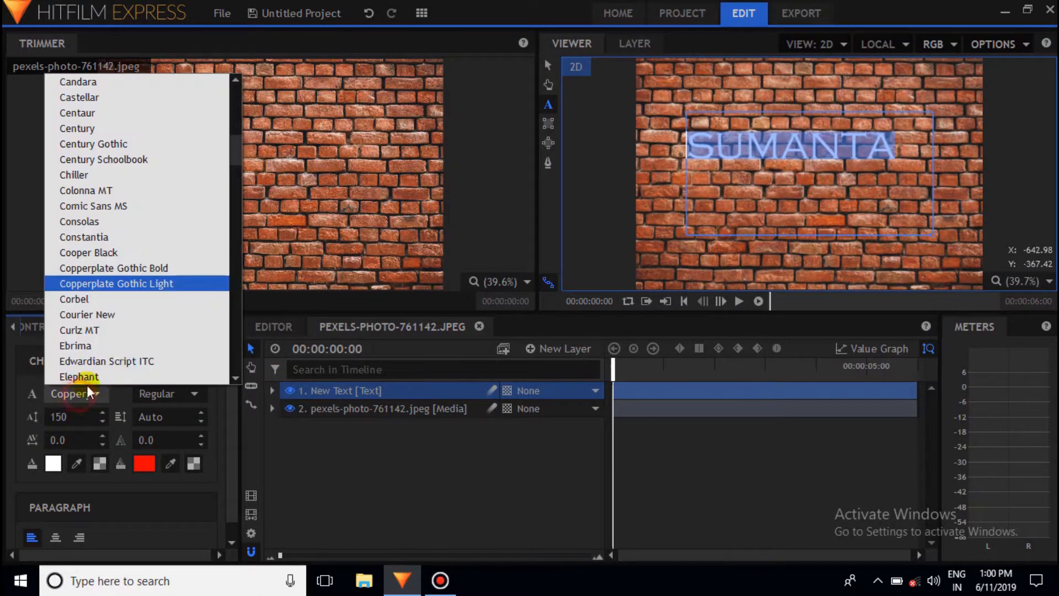
left_click(163, 270)
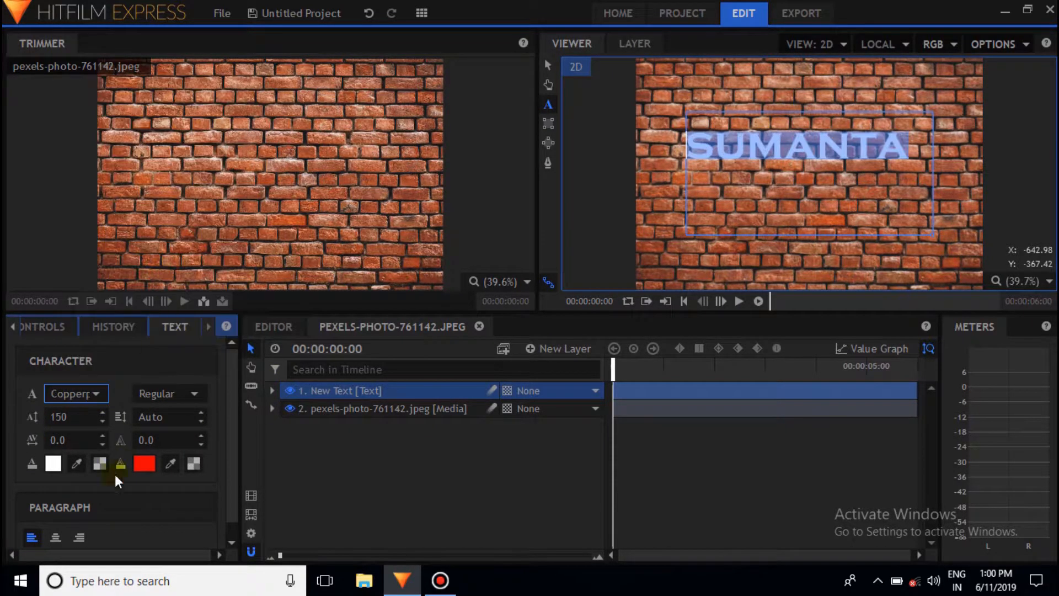
Step: Set the name's character spacing to 15 and widen the text box so the name fits on one line
left_click(72, 440)
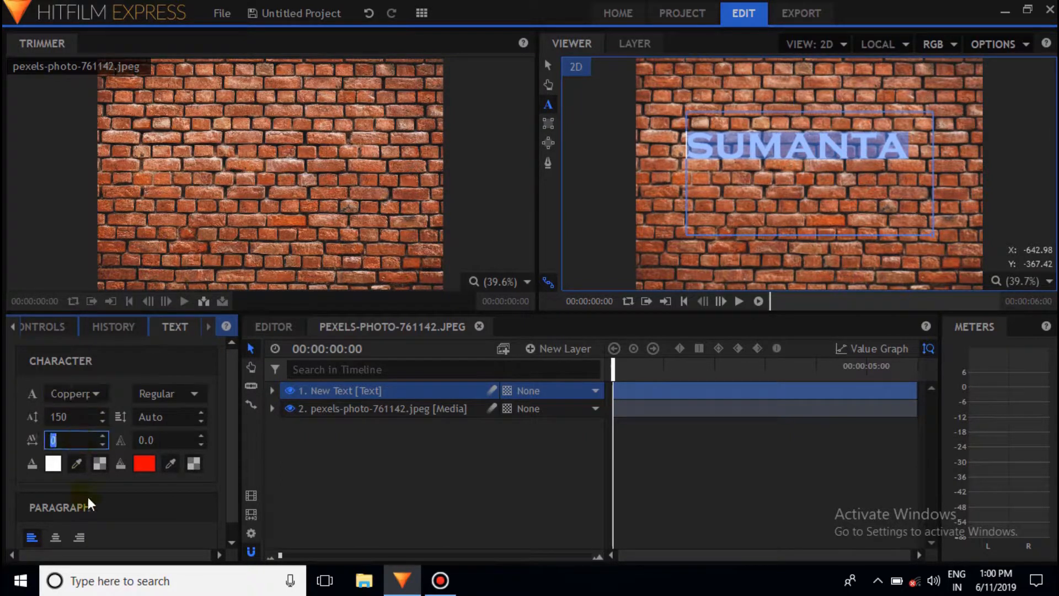
key("BackSpace")
type("15")
key("Return")
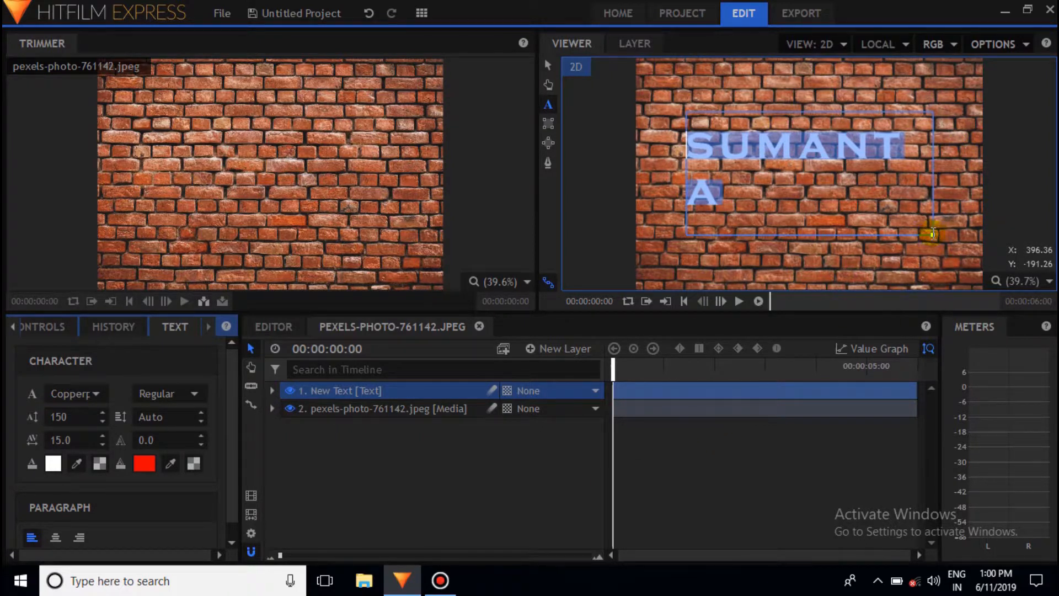
left_click_drag(932, 234, 968, 225)
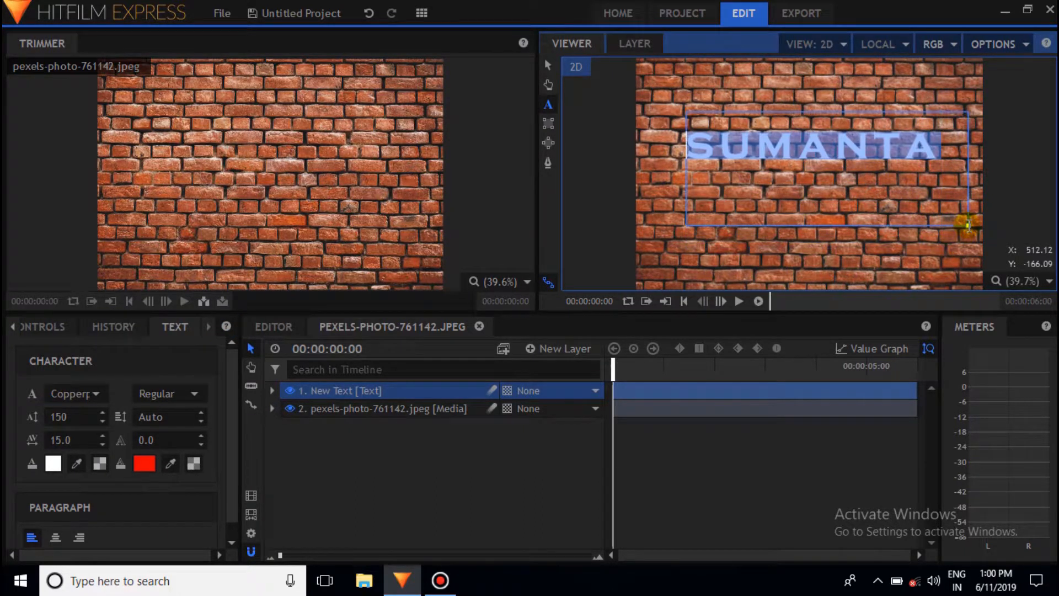
Step: Change the name's fill colour to dark red (#550000)
left_click(53, 463)
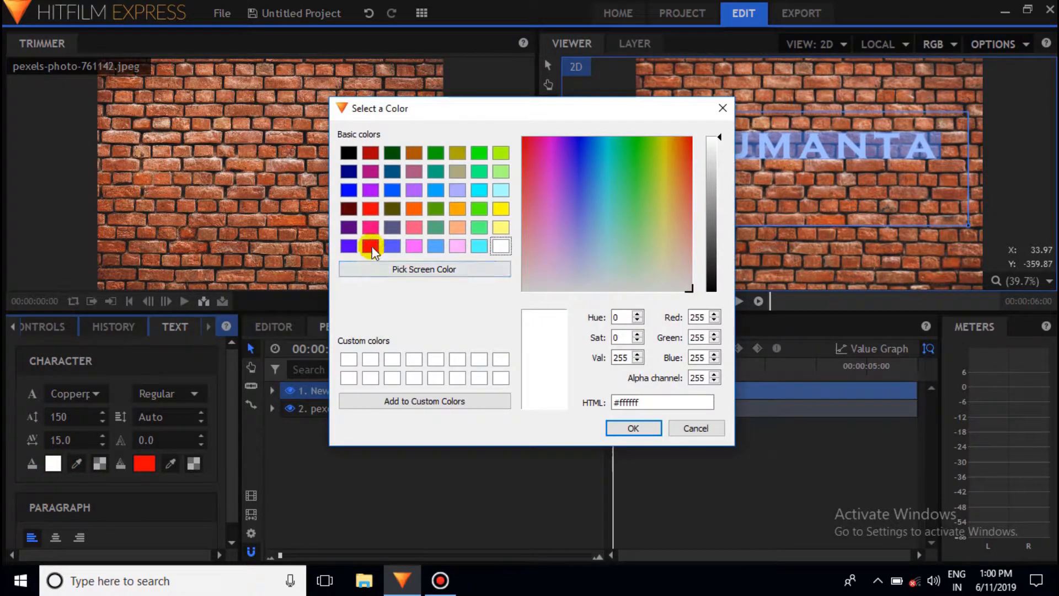
left_click(353, 209)
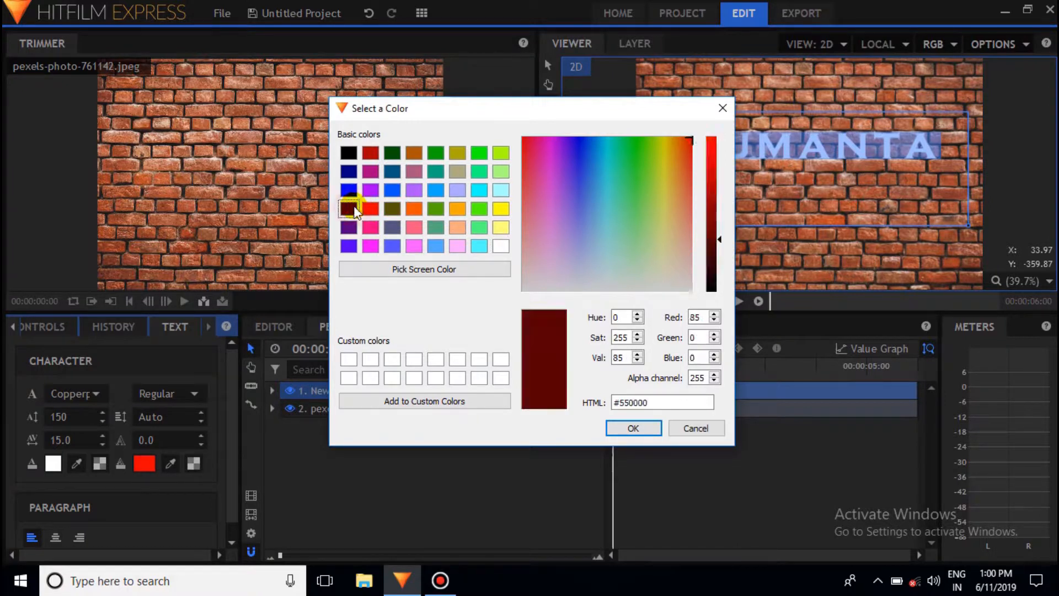
left_click(633, 429)
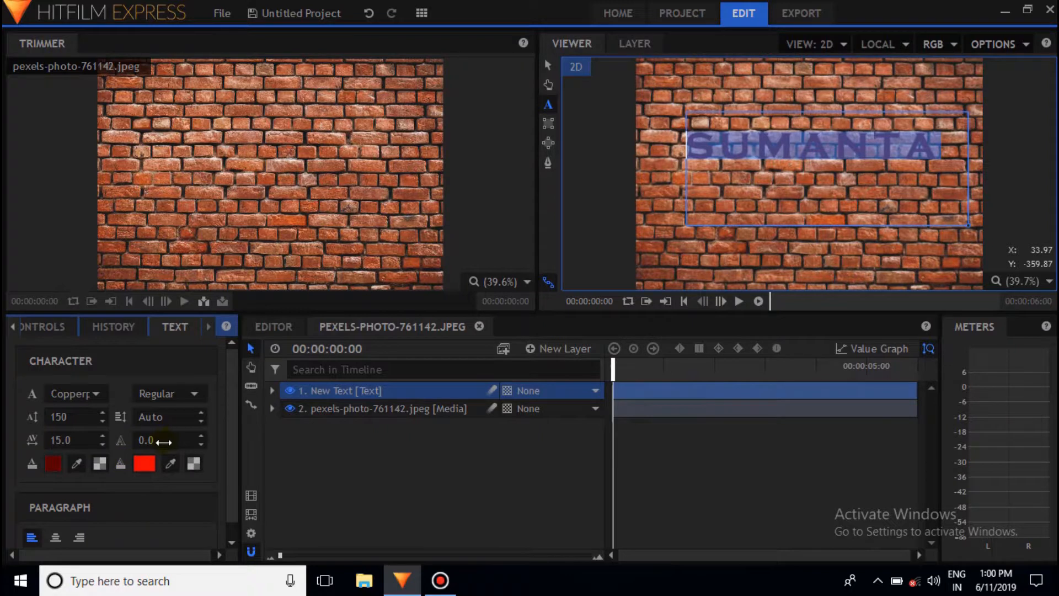
Step: Give the name a white (#ffffff) outline of width 2 and centre-align it in its text box
left_click(170, 440)
type("2")
left_click(144, 464)
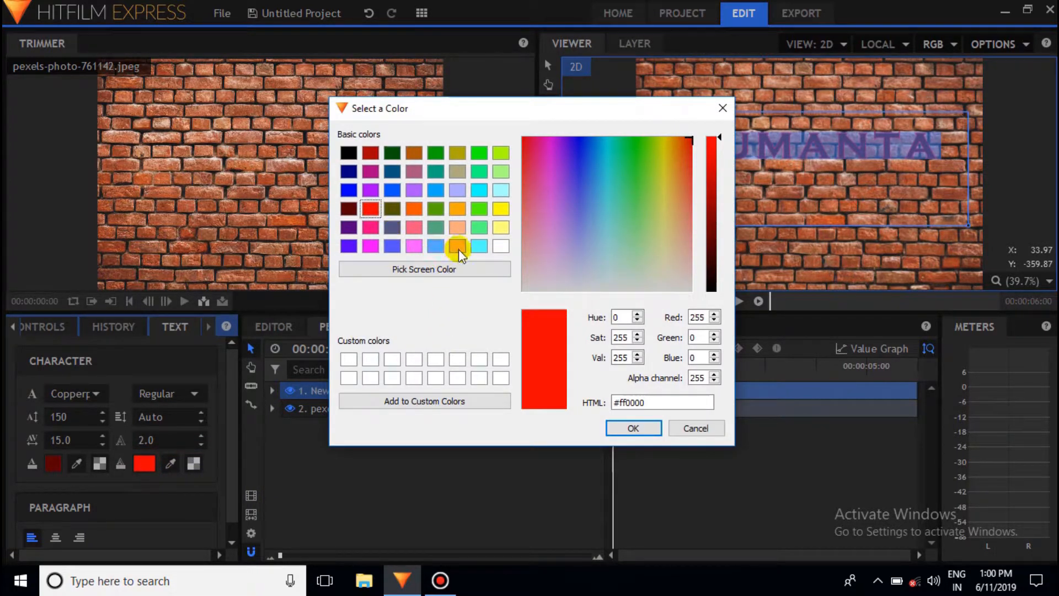
left_click(499, 246)
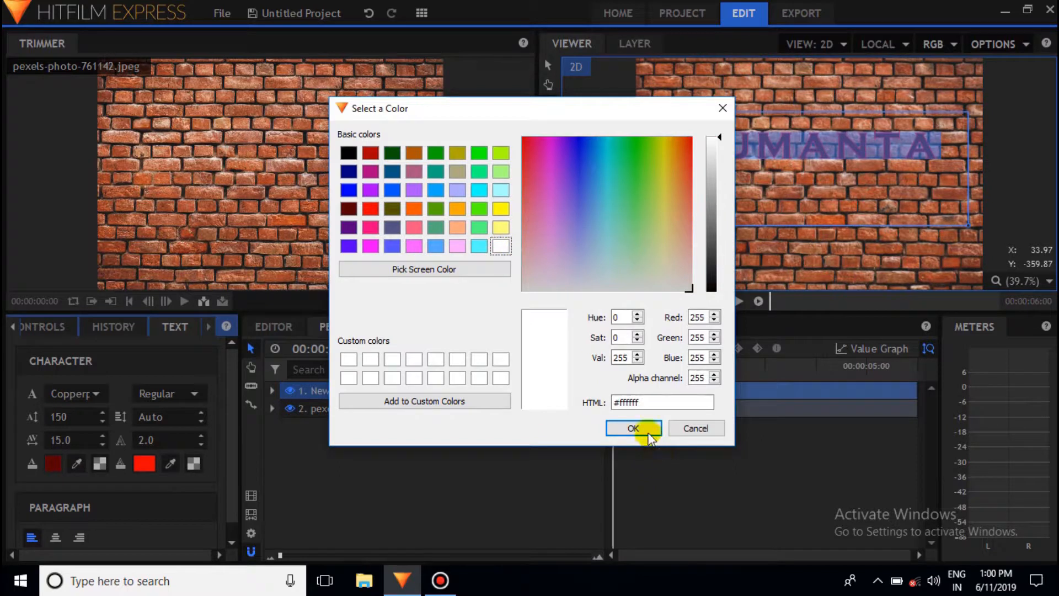
left_click(634, 428)
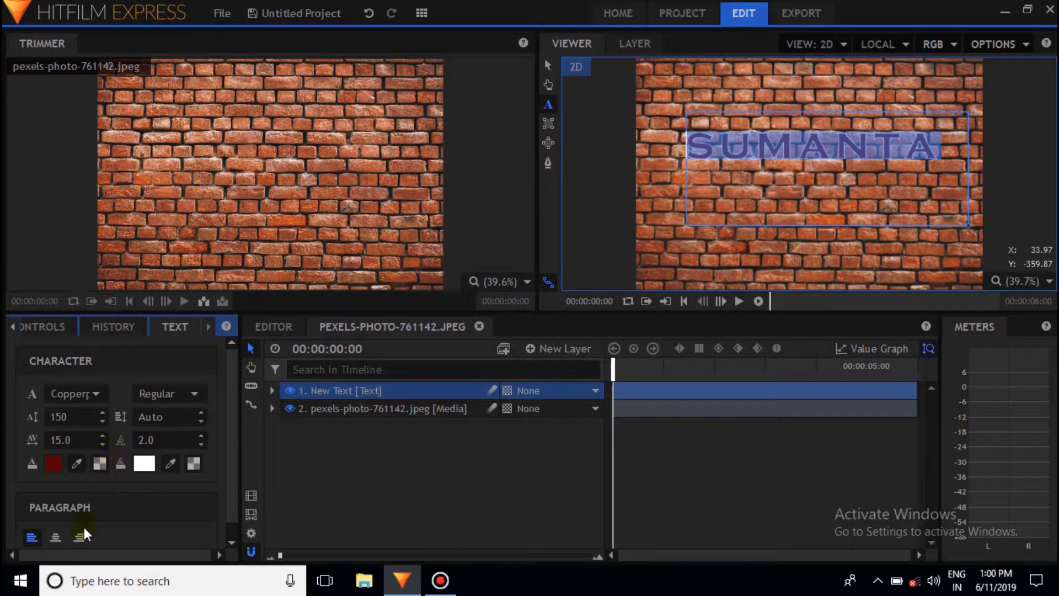
left_click(55, 538)
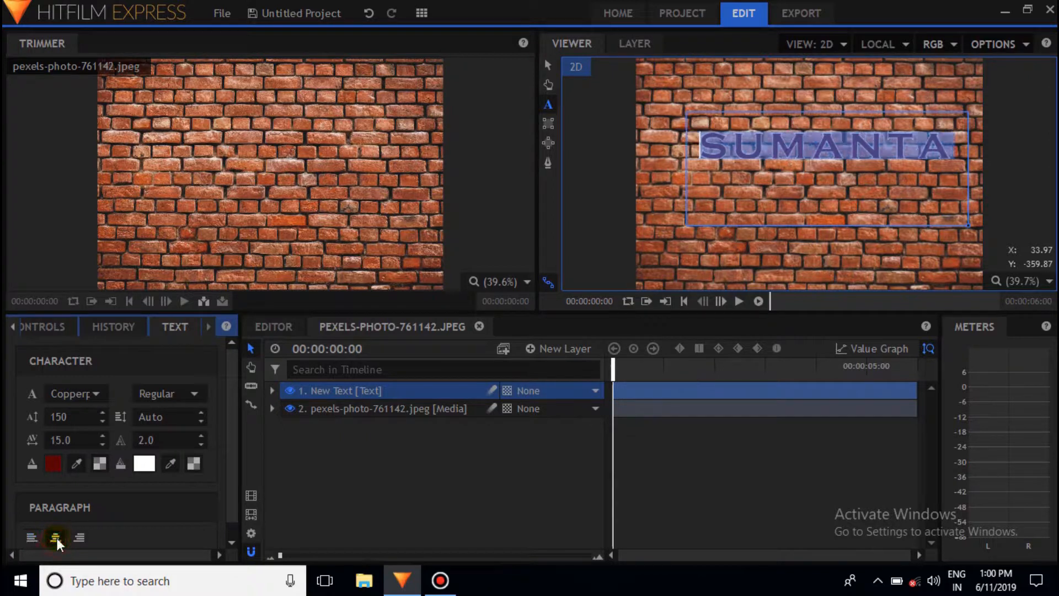
Step: Move the name text slightly lower over the brick wall and leave its text layer selected
left_click(548, 63)
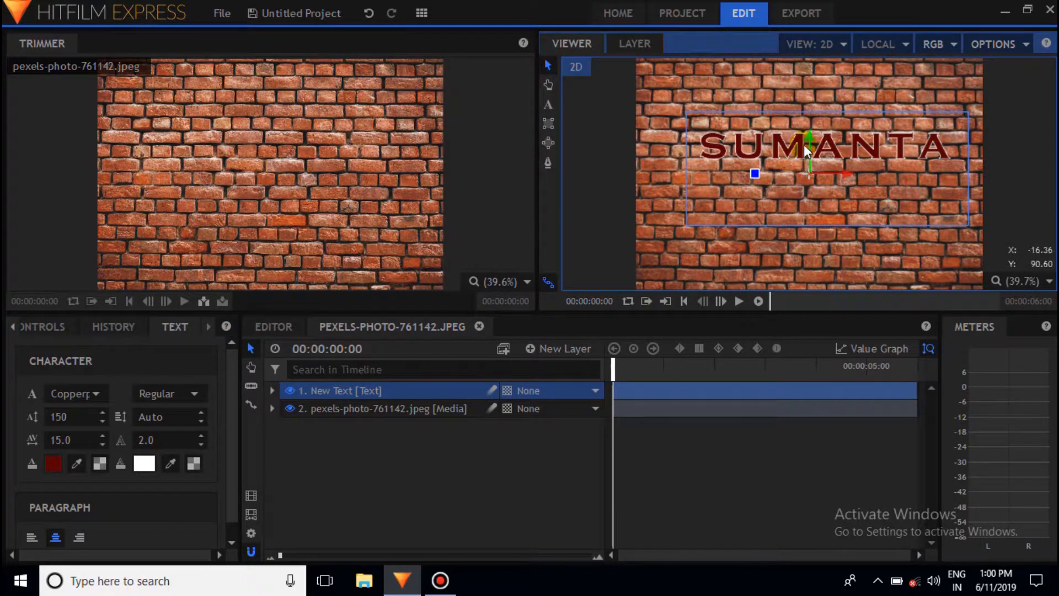
left_click_drag(833, 140, 830, 160)
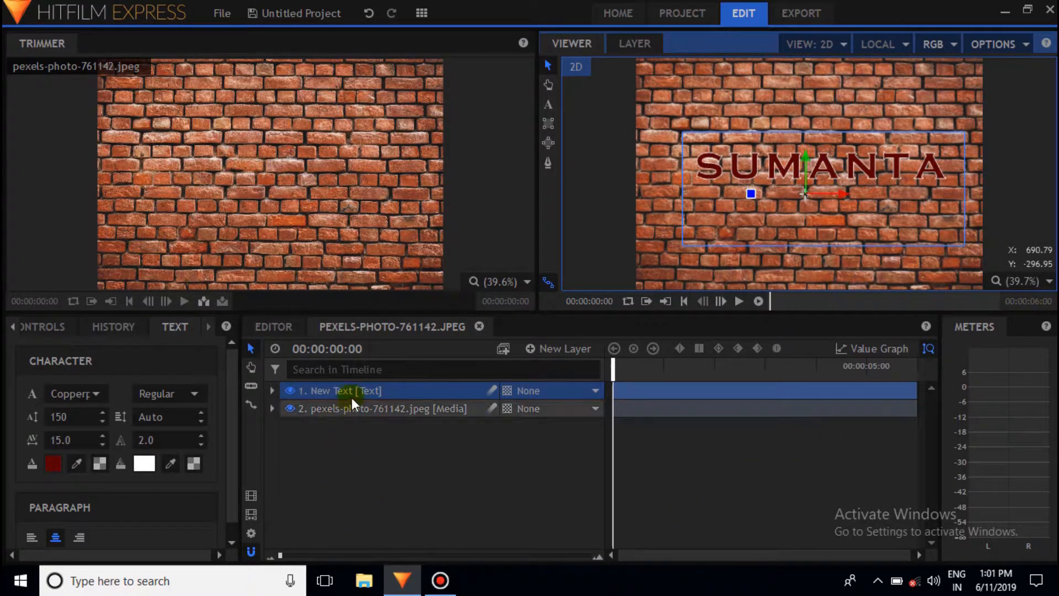
left_click(391, 409)
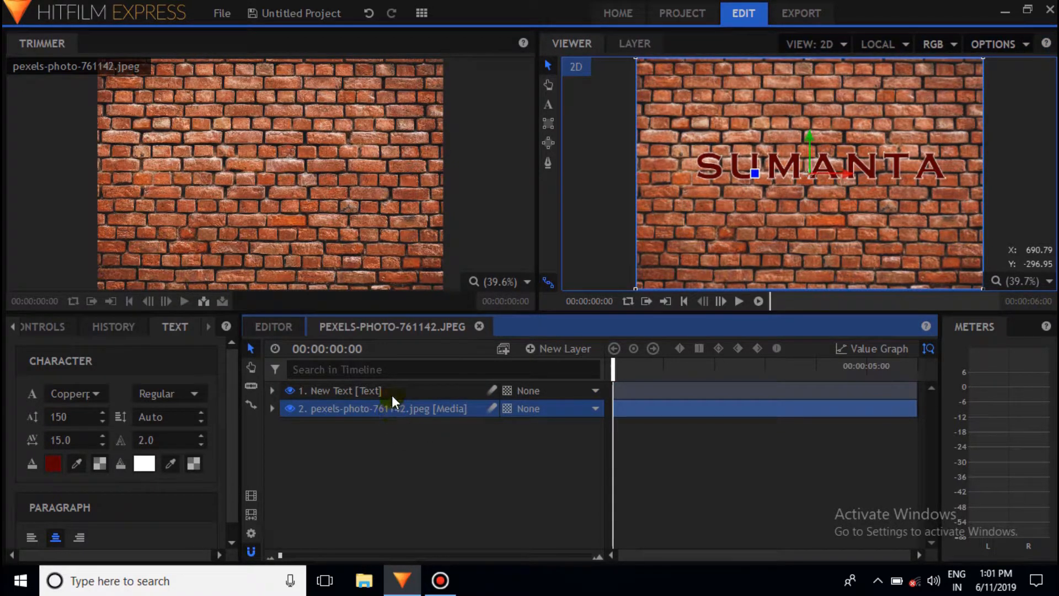
left_click(391, 392)
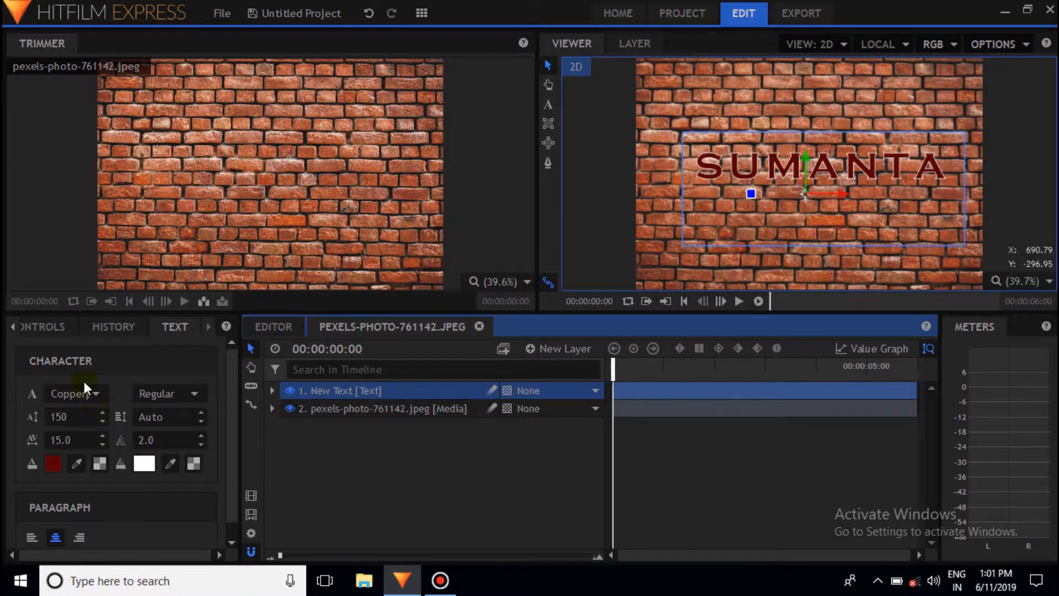
Step: Search the effects for "dis" and apply the Displacement effect to the text layer
left_click(12, 325)
left_click(12, 326)
left_click(116, 326)
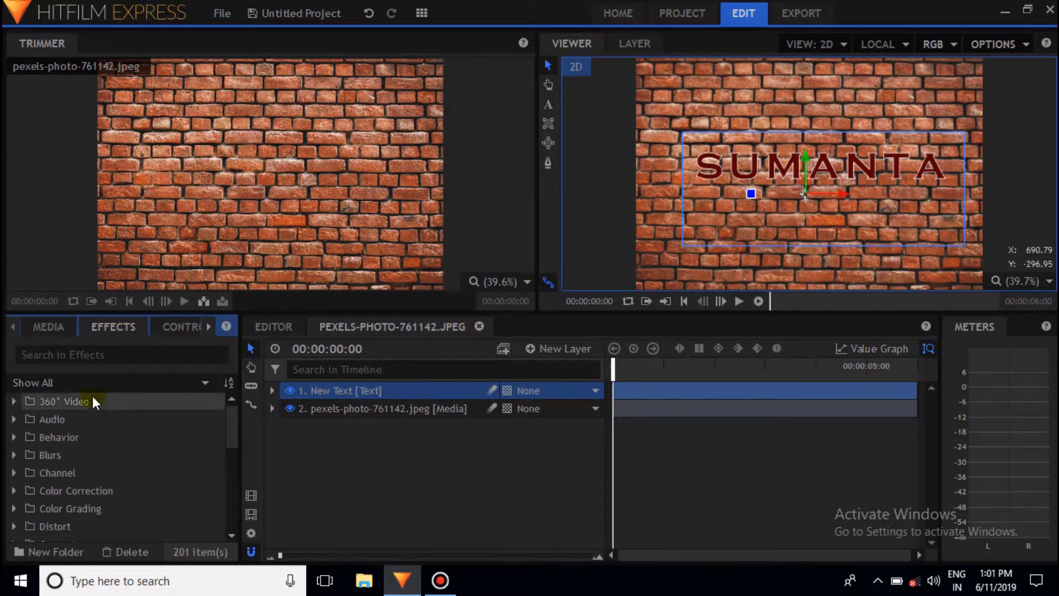
left_click(92, 355)
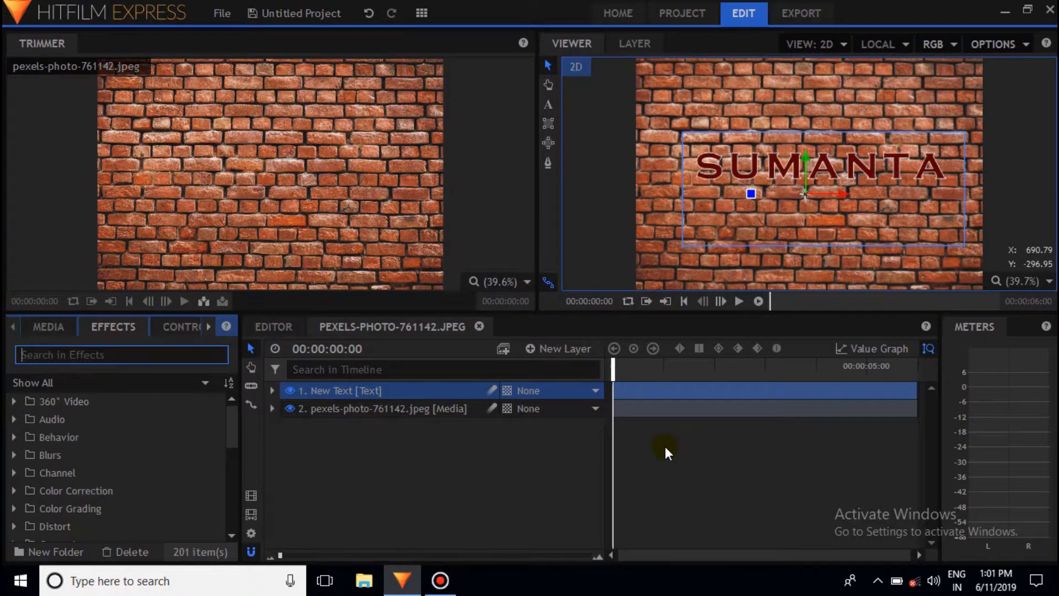
type("dis")
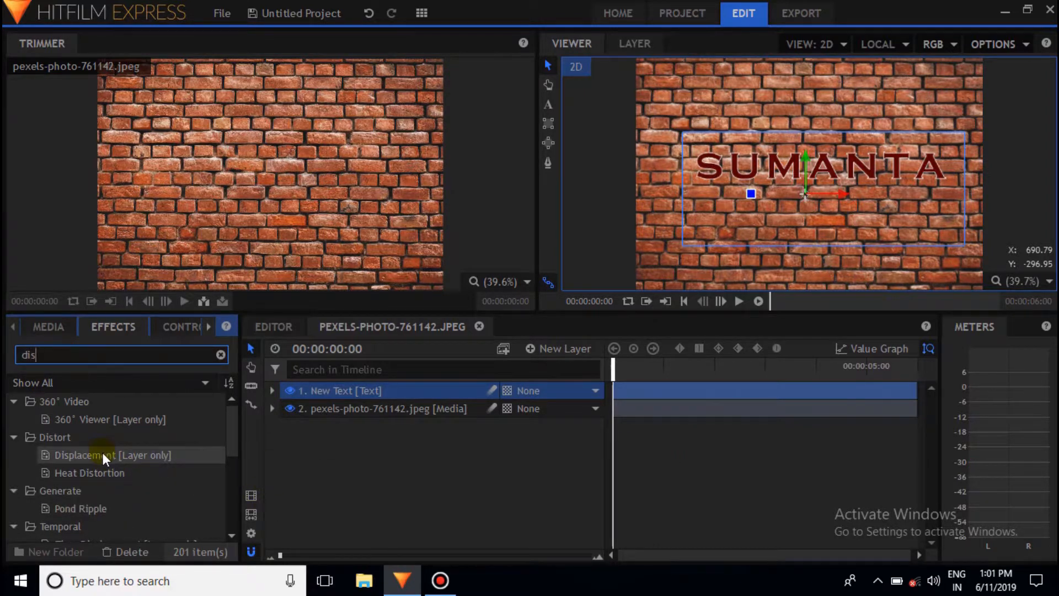
left_click_drag(104, 454, 399, 408)
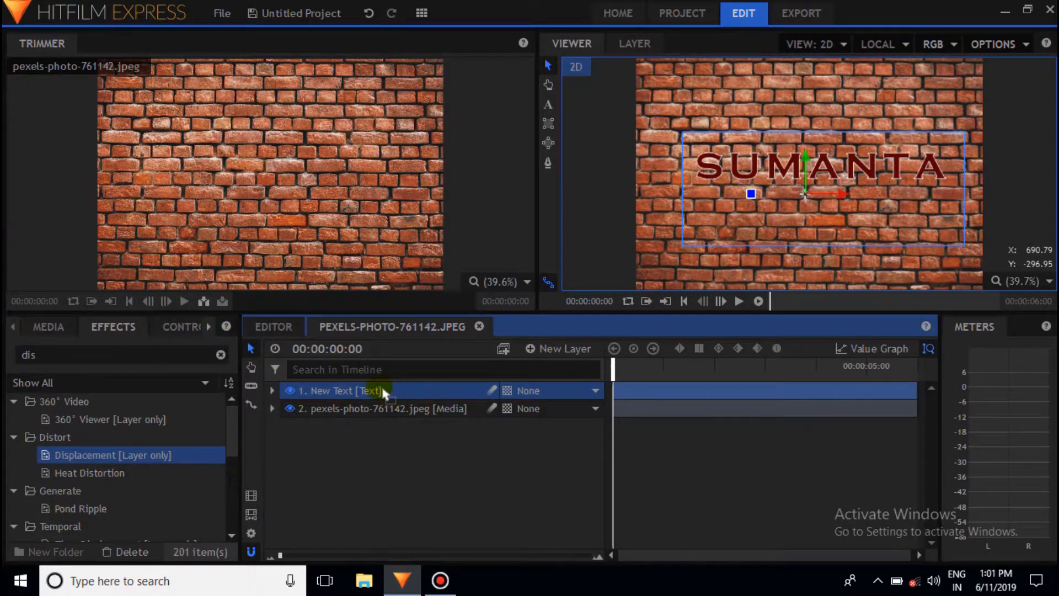
left_click_drag(384, 393, 384, 393)
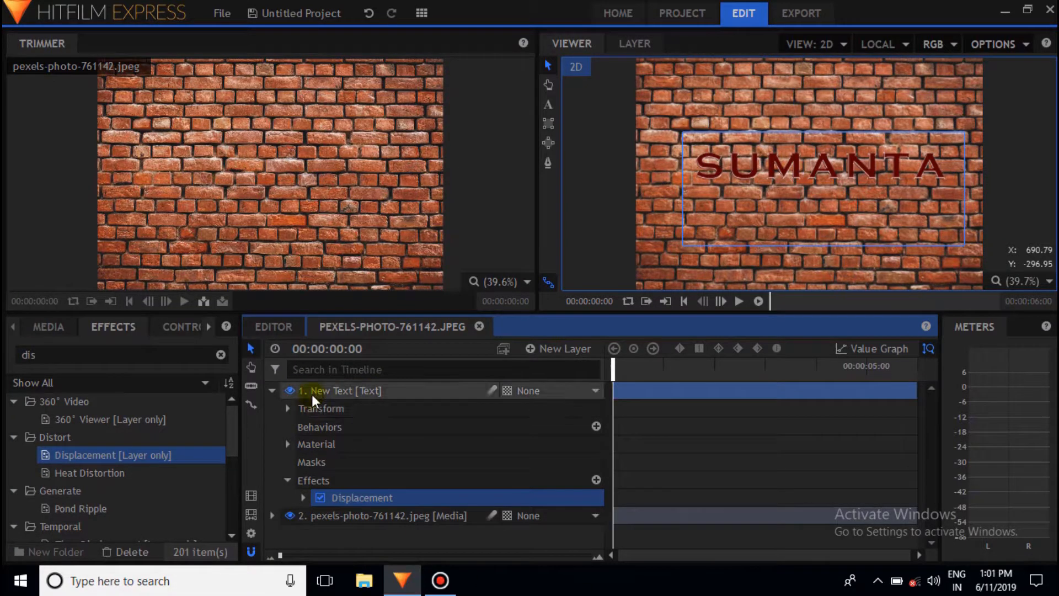
Step: Set the Displacement effect's source layer to the brick wall image, pexels-photo-761142.jpeg
left_click(304, 498)
scroll(376, 510, "down", 2)
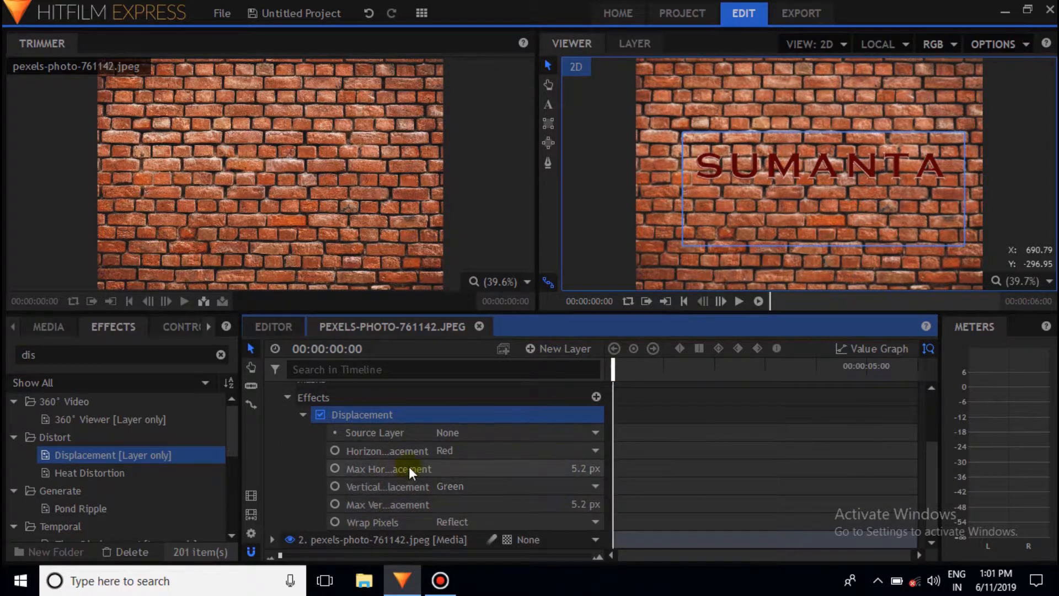
left_click(478, 432)
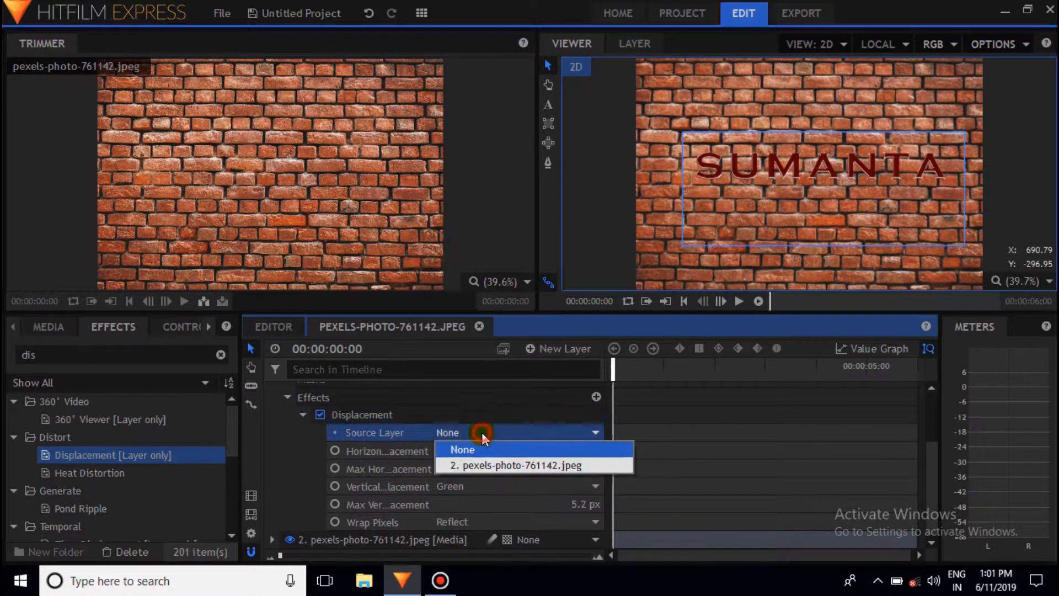
left_click(491, 465)
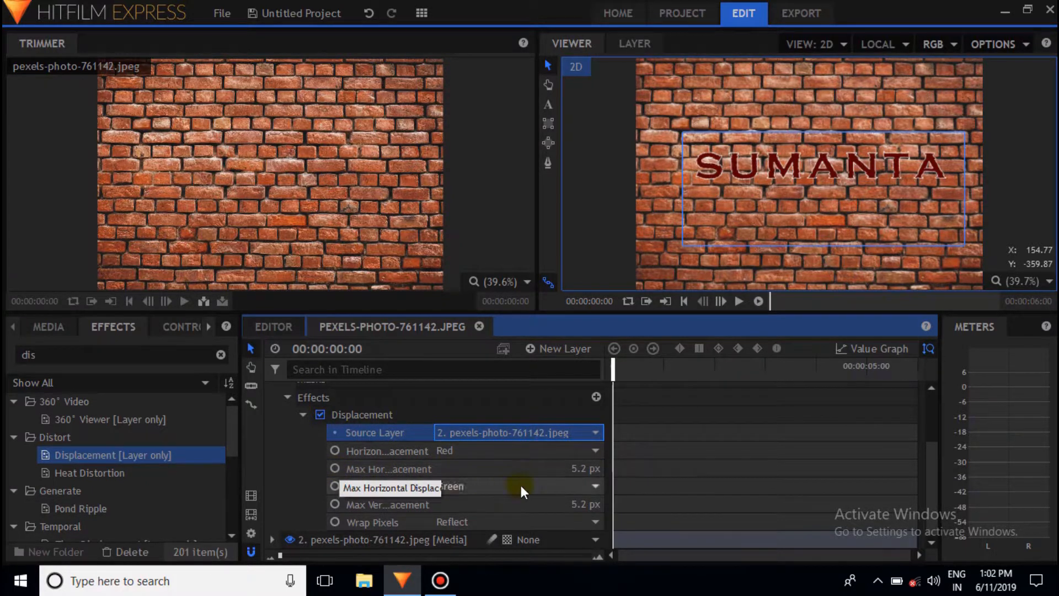
Step: Set maximum horizontal displacement to -205.7 px and maximum vertical displacement to -208.7 px, and keyframe both at 00:00:00:00
left_click_drag(585, 469, 309, 468)
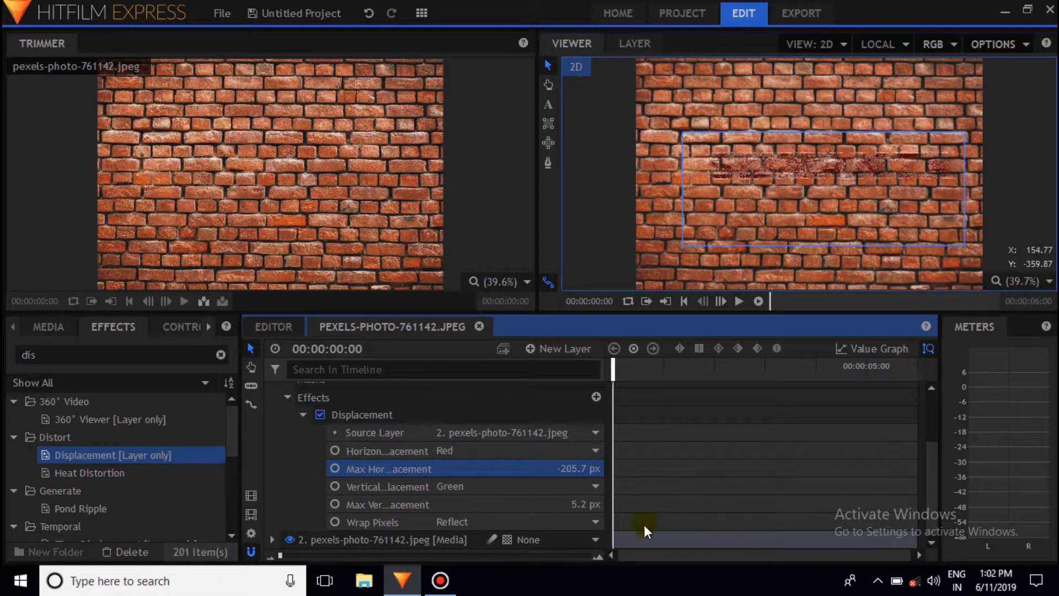
left_click_drag(592, 503, 451, 504)
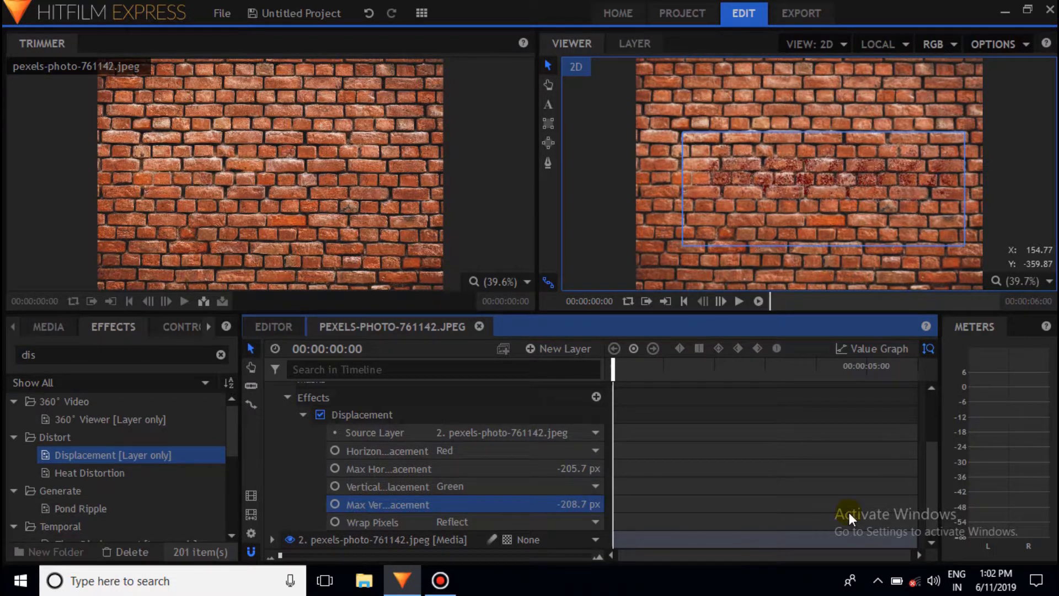
left_click(336, 468)
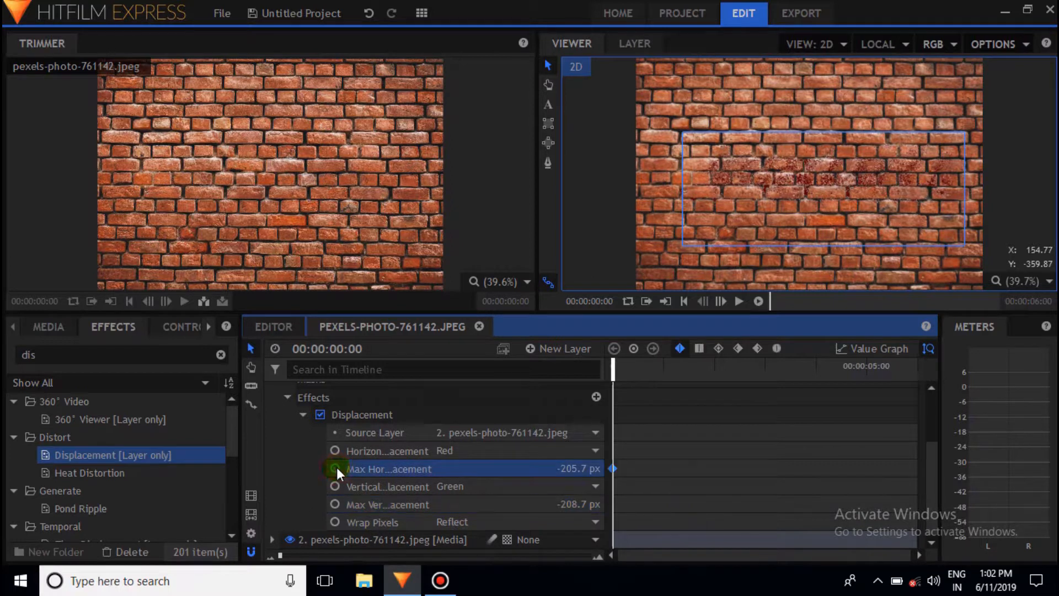
left_click(336, 504)
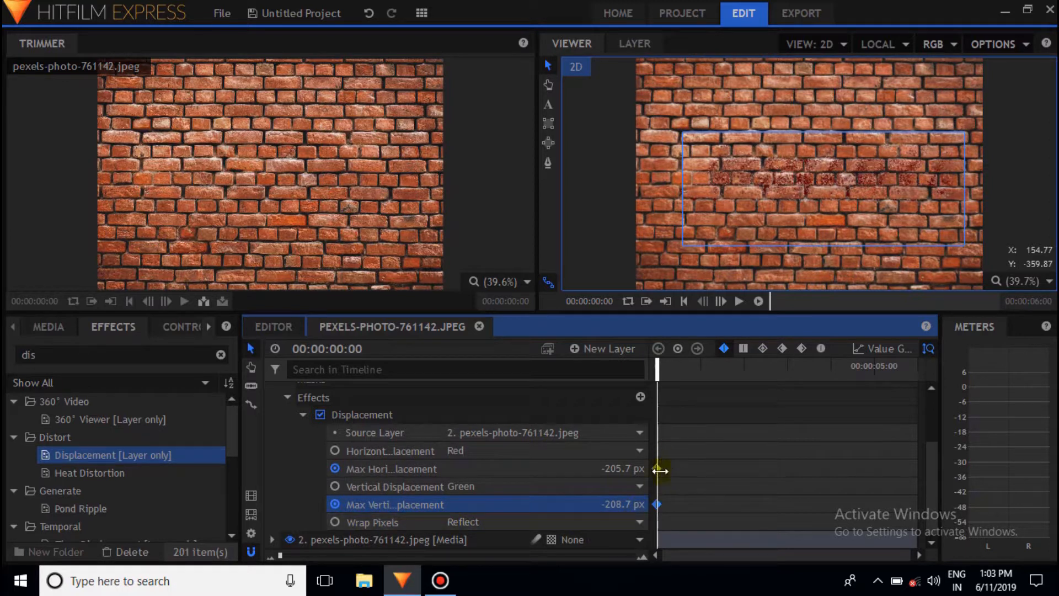
Step: At 00:00:04:29, keyframe the maximum horizontal displacement at -2.7 px and the maximum vertical displacement at -3.7 px
left_click(309, 470)
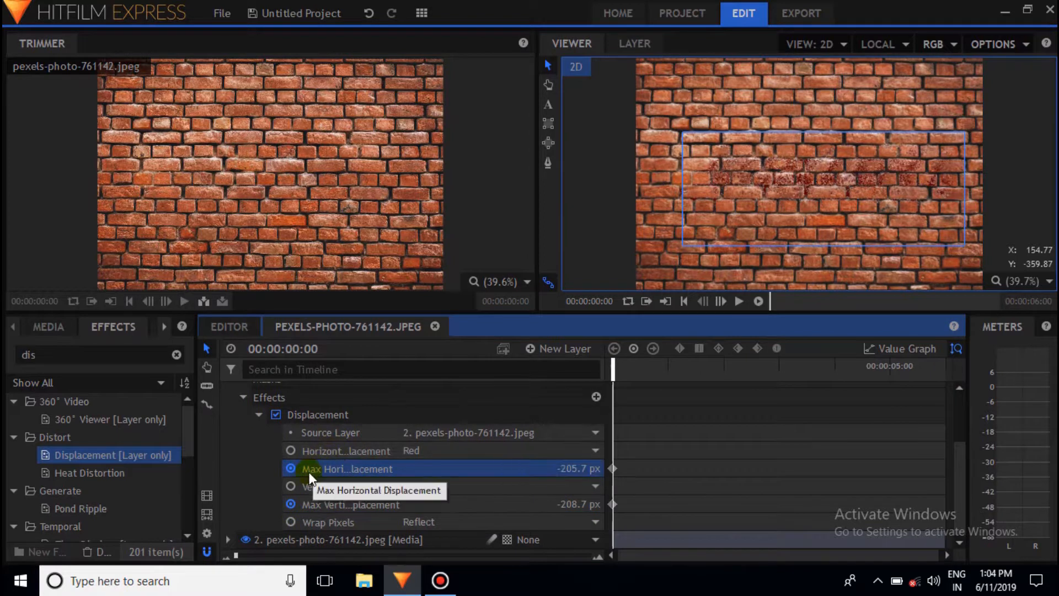
left_click(888, 367)
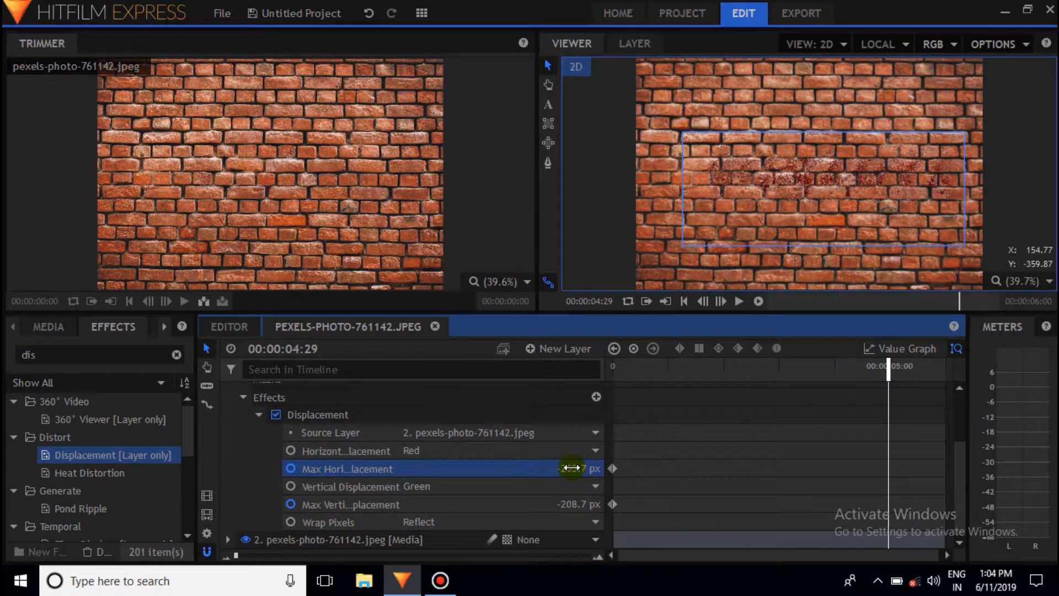
left_click_drag(571, 467, 679, 468)
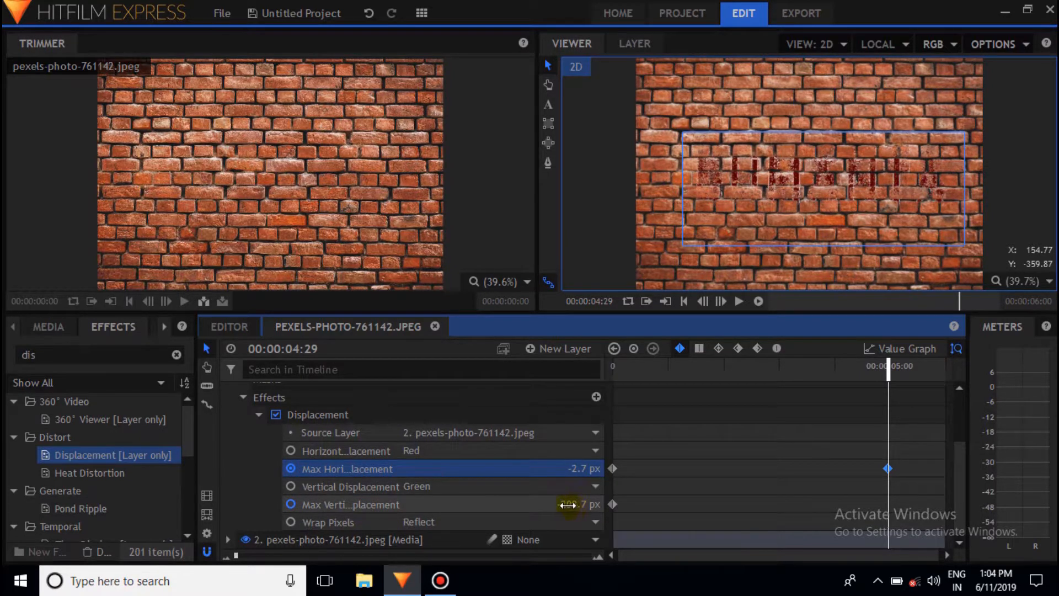
left_click_drag(568, 504, 653, 504)
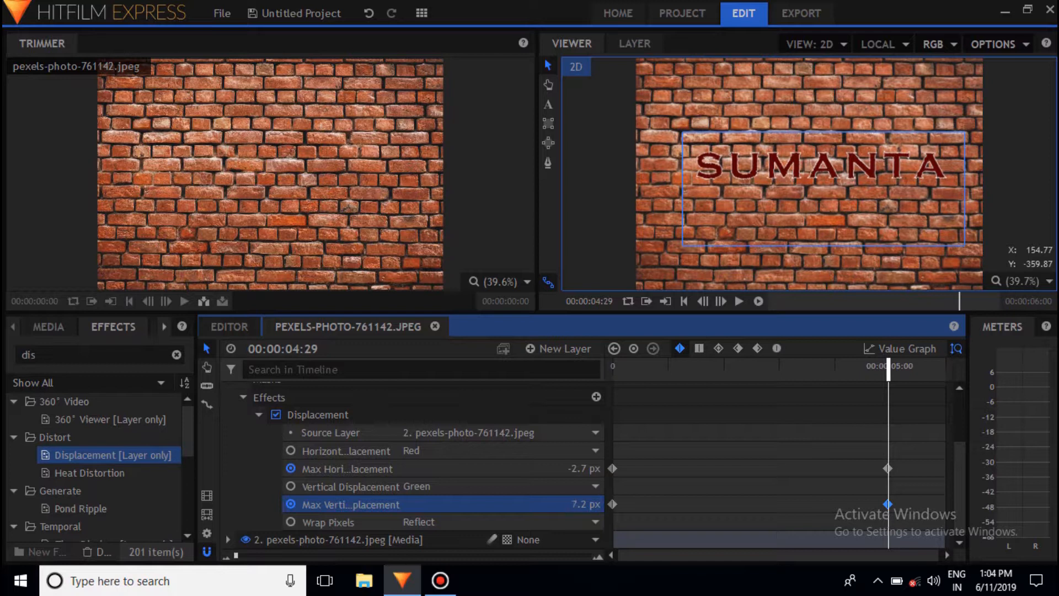
left_click_drag(573, 504, 568, 504)
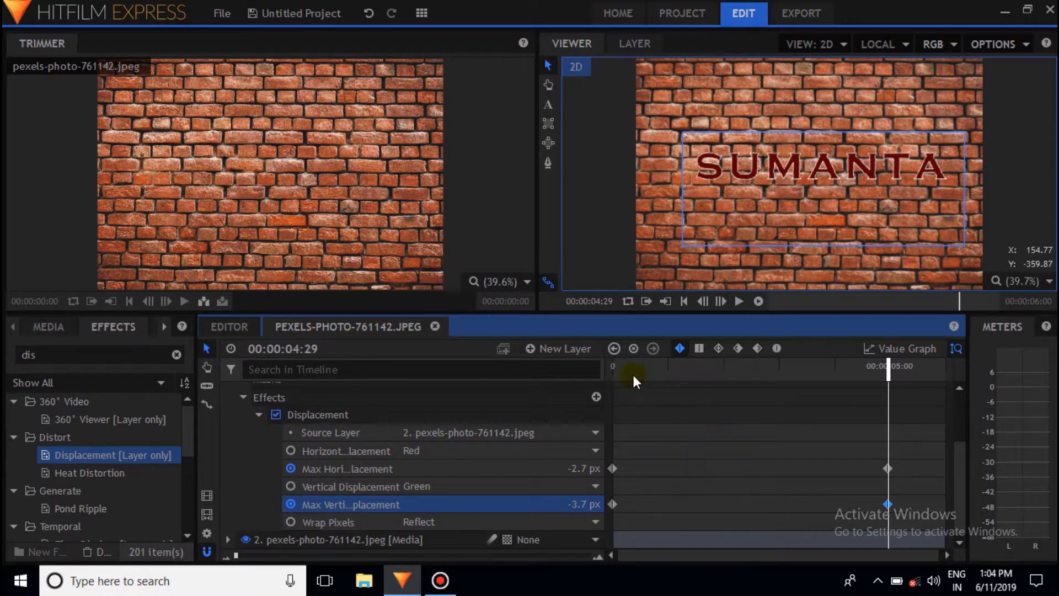
Step: Play the displacement animation from the start of the composite shot to check its timing
left_click_drag(626, 369, 609, 366)
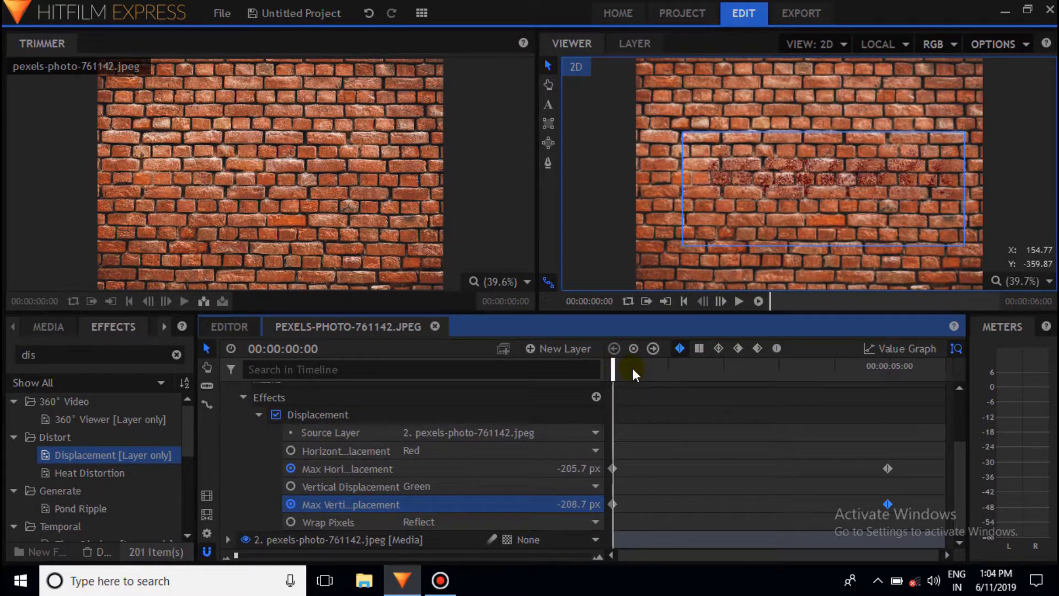
left_click(739, 302)
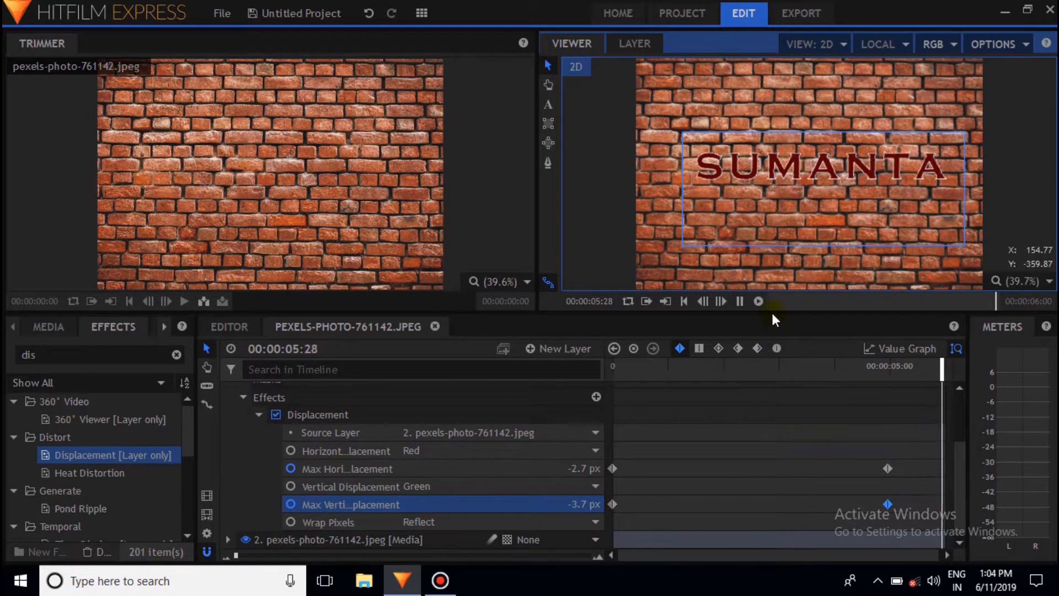
left_click(621, 363)
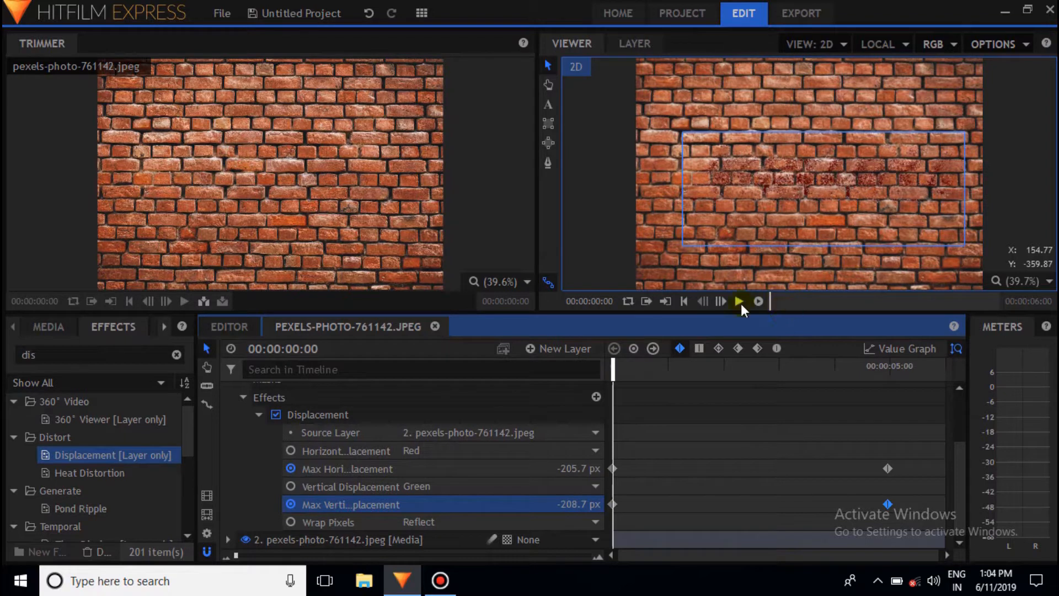
left_click(739, 302)
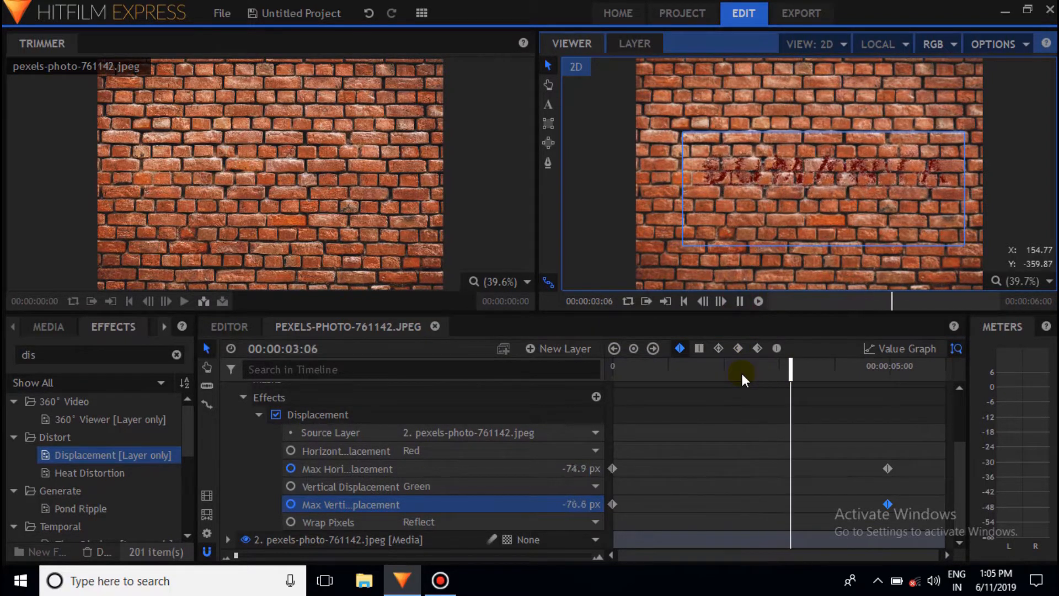
left_click(741, 301)
Step: Delete the horizontal and vertical displacement keyframes near the five-second mark
left_click(892, 451)
left_click_drag(892, 453, 880, 516)
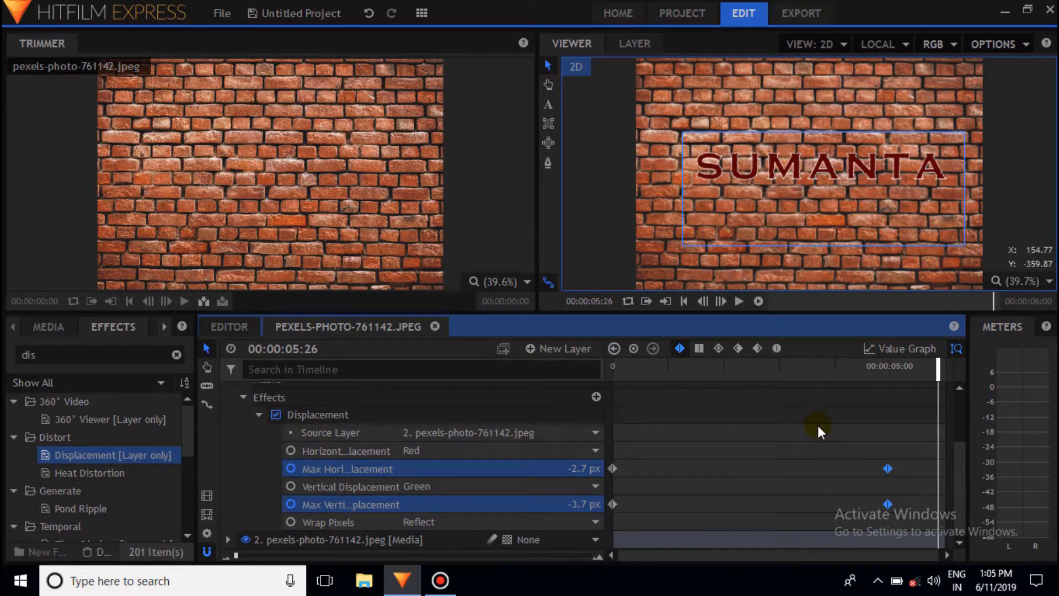
right_click(883, 466)
left_click(932, 536)
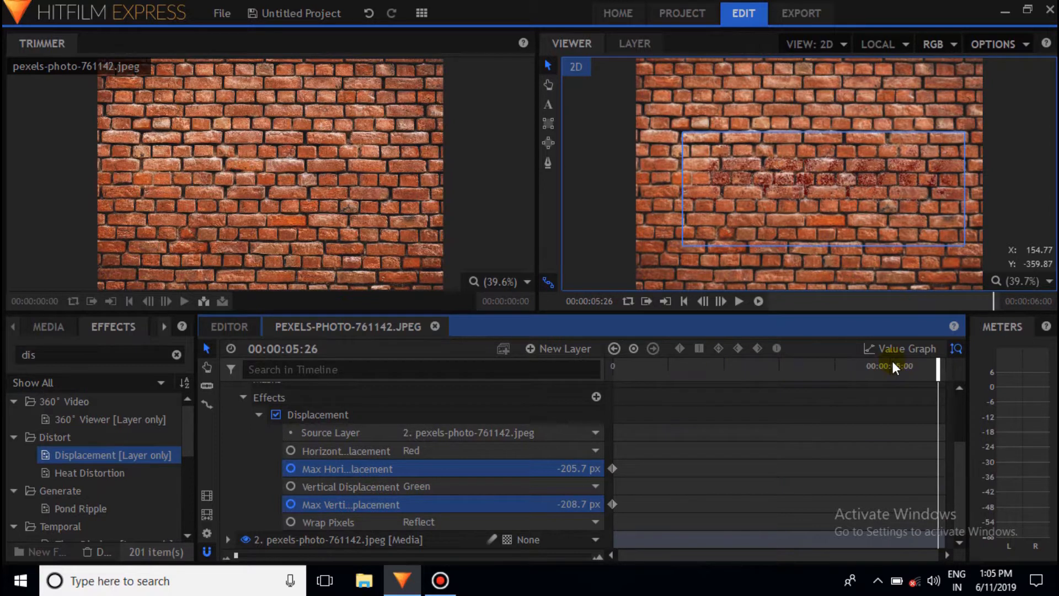
Step: At 00:00:02:16, keyframe the maximum vertical displacement at 3.2 px and the maximum horizontal displacement at 1.2 px
left_click(754, 364)
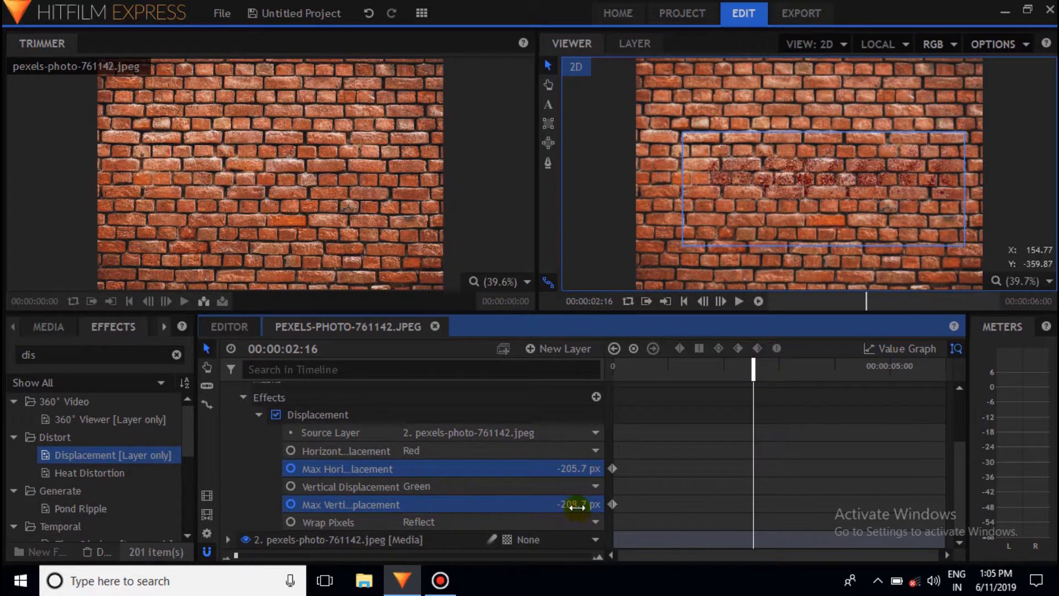
left_click_drag(567, 505, 626, 505)
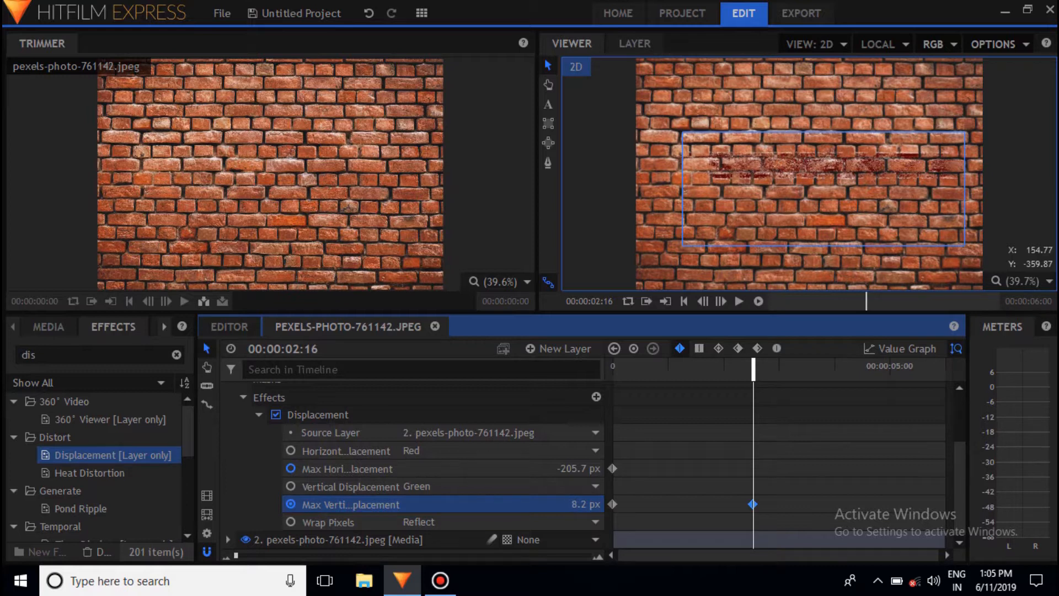
left_click_drag(629, 505, 624, 504)
left_click_drag(573, 468, 633, 469)
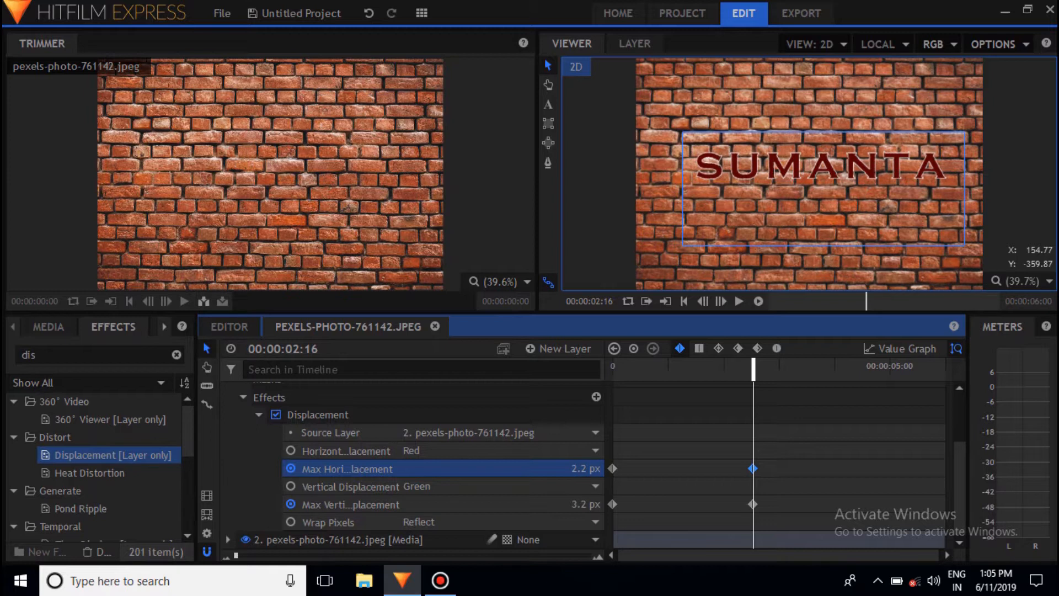
Step: Replay the shortened name reveal from the first frame to review it
left_click(627, 366)
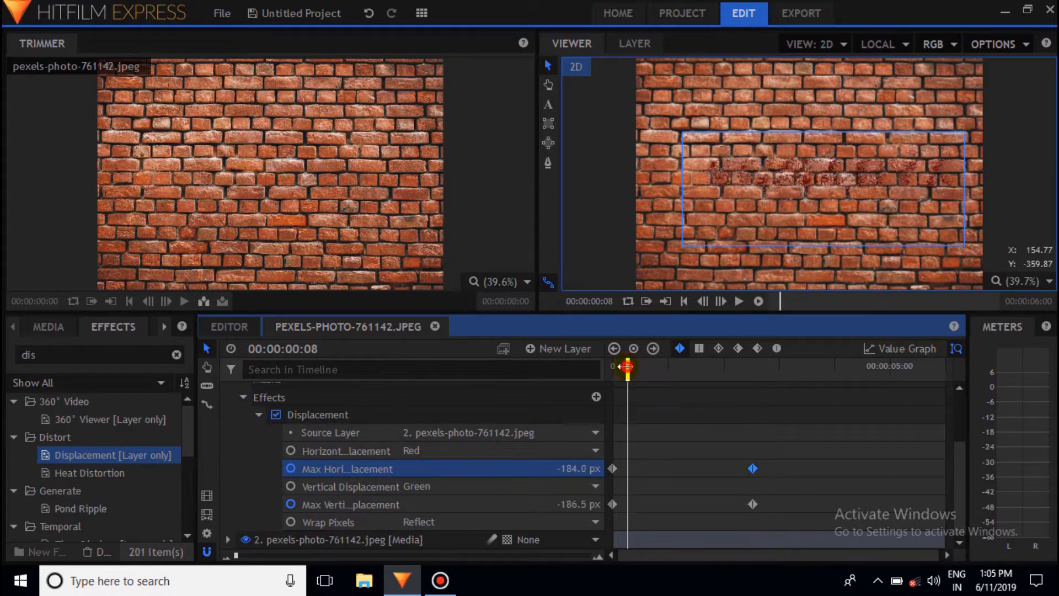
left_click_drag(623, 373, 612, 373)
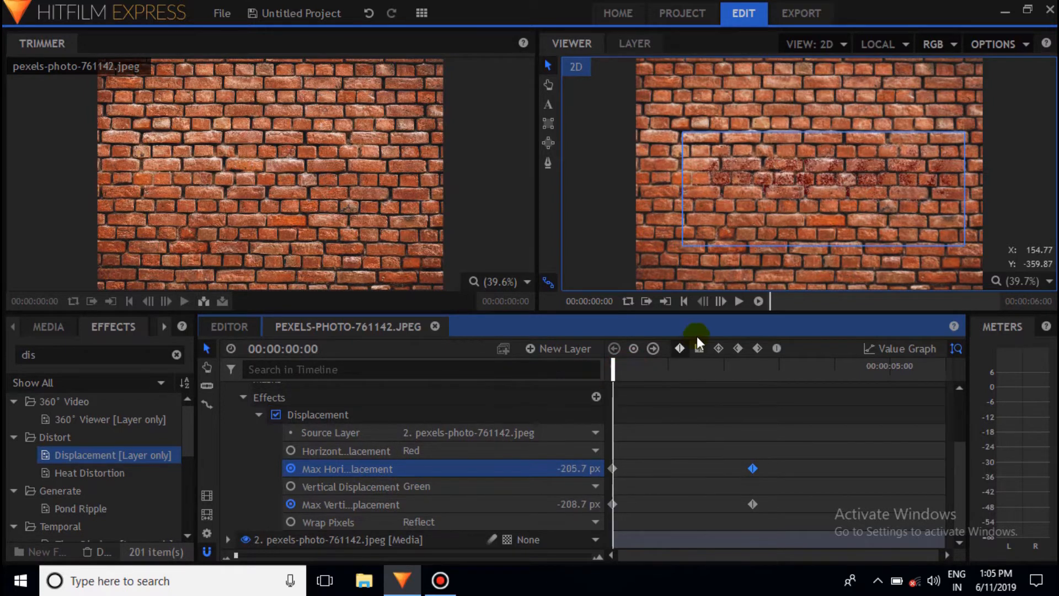
left_click(740, 301)
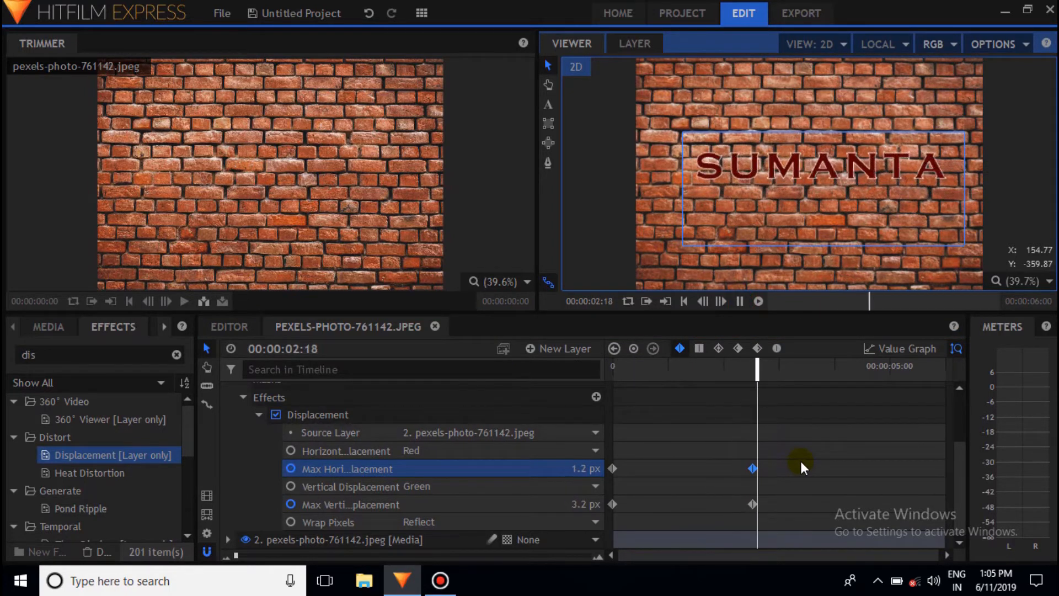
left_click(618, 361)
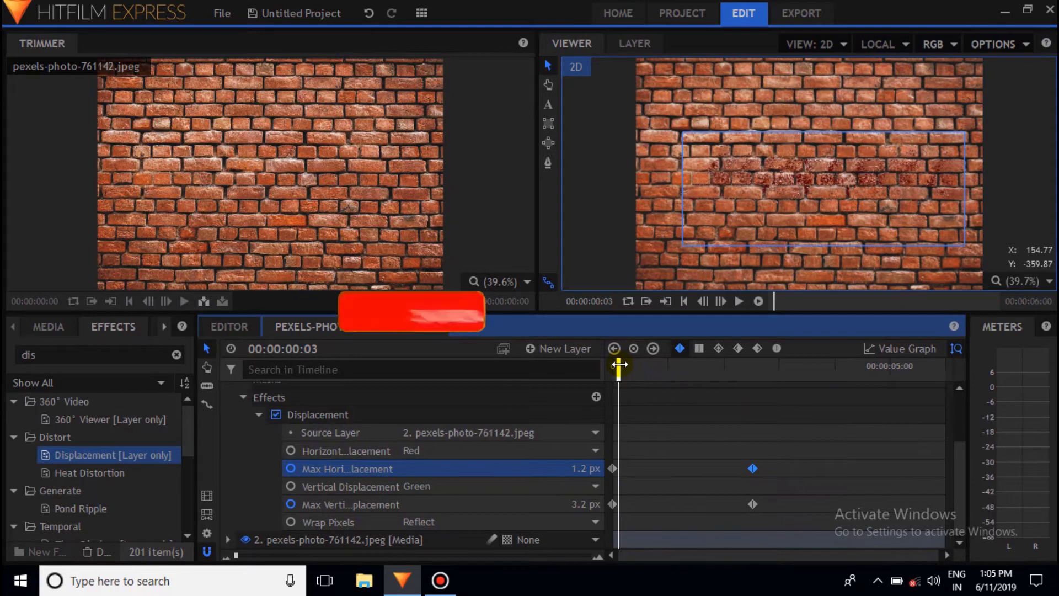
left_click_drag(619, 368, 612, 369)
left_click(739, 301)
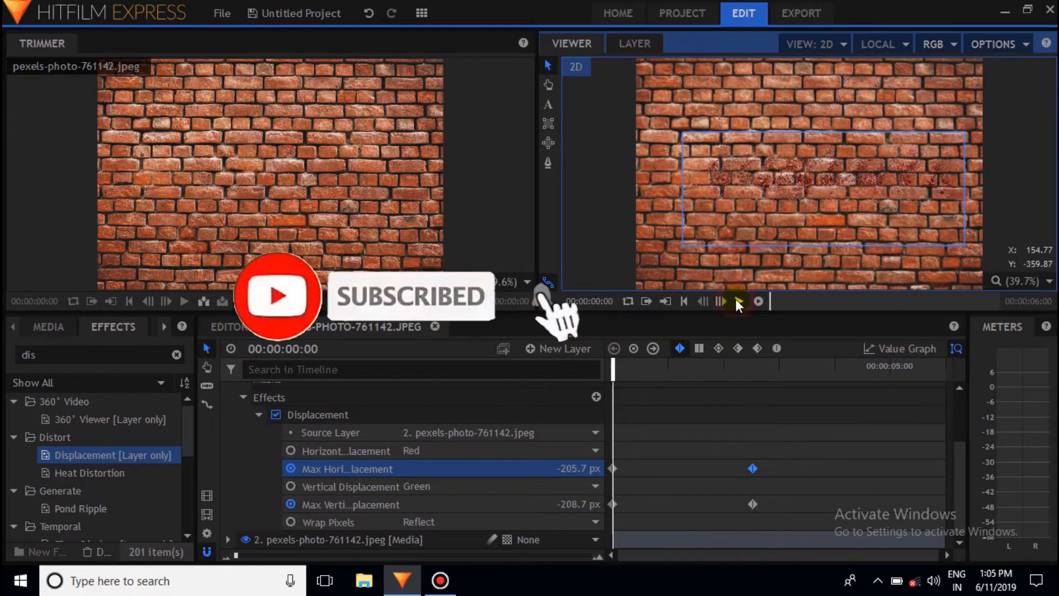